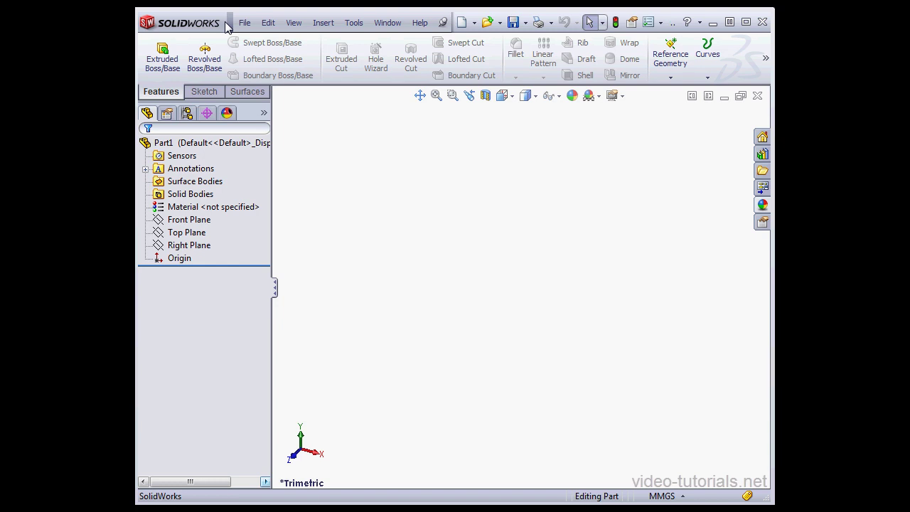
# Step: Start a sketch on the Top Plane and draw a corner rectangle from the origin, about 65 mm wide and 63 mm high
pyautogui.rightClick(194, 235)
pyautogui.click(208, 211)
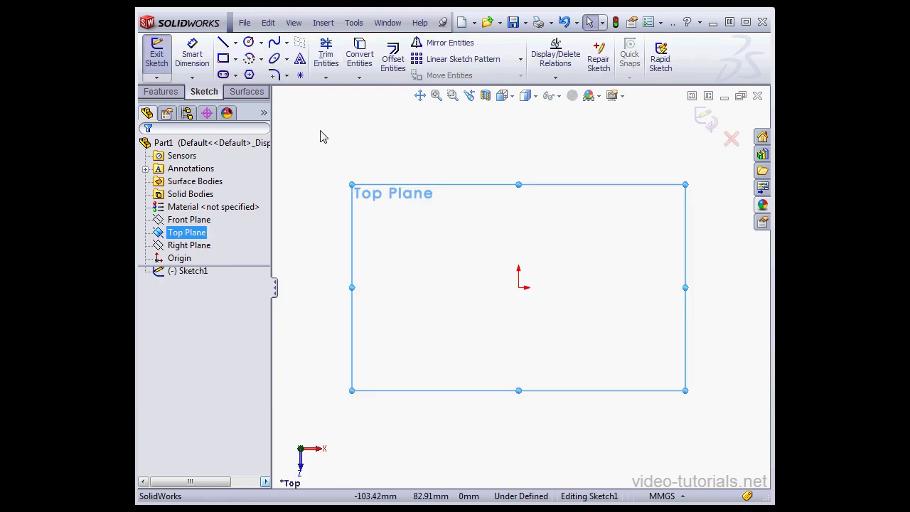
pyautogui.click(222, 58)
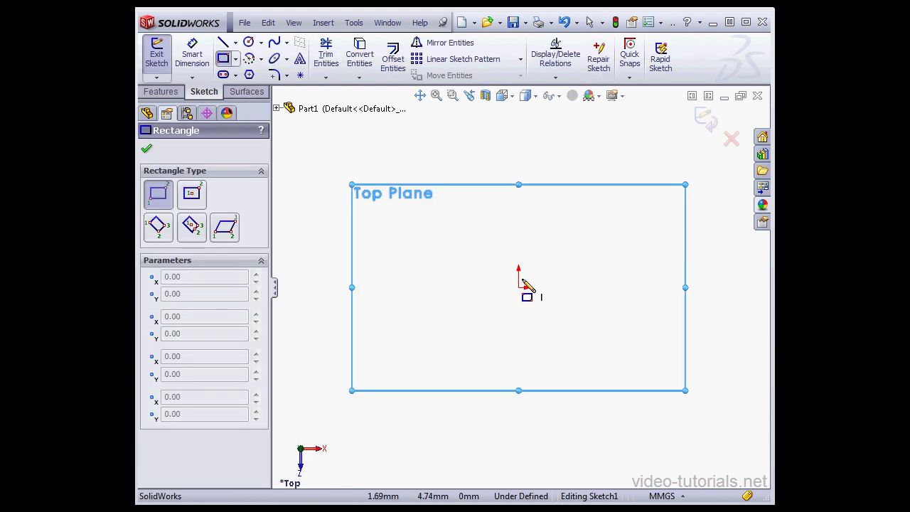
pyautogui.moveTo(519, 288)
pyautogui.mouseDown()
pyautogui.moveTo(599, 250)
pyautogui.moveTo(642, 169)
pyautogui.mouseUp()
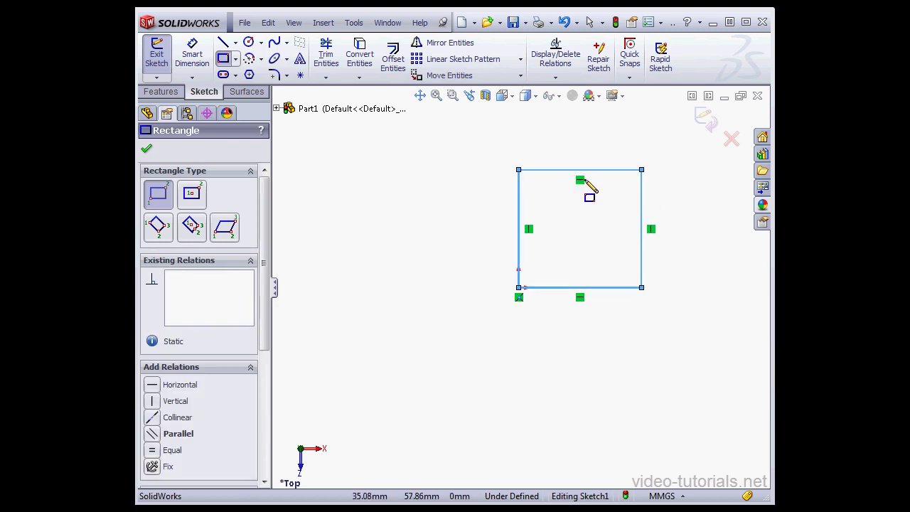
# Step: Dimension the rectangle's bottom edge and link it to a new global variable named MainDim, keeping its drawn length
pyautogui.click(192, 54)
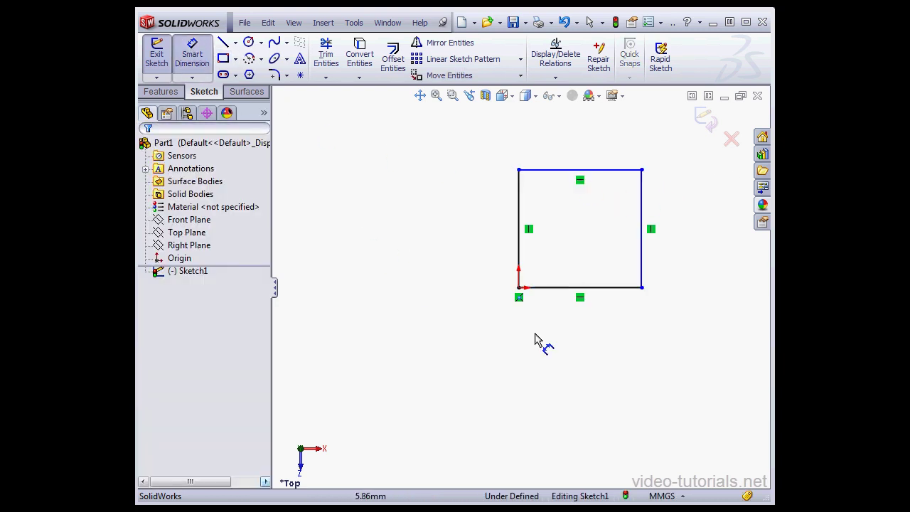
pyautogui.click(613, 292)
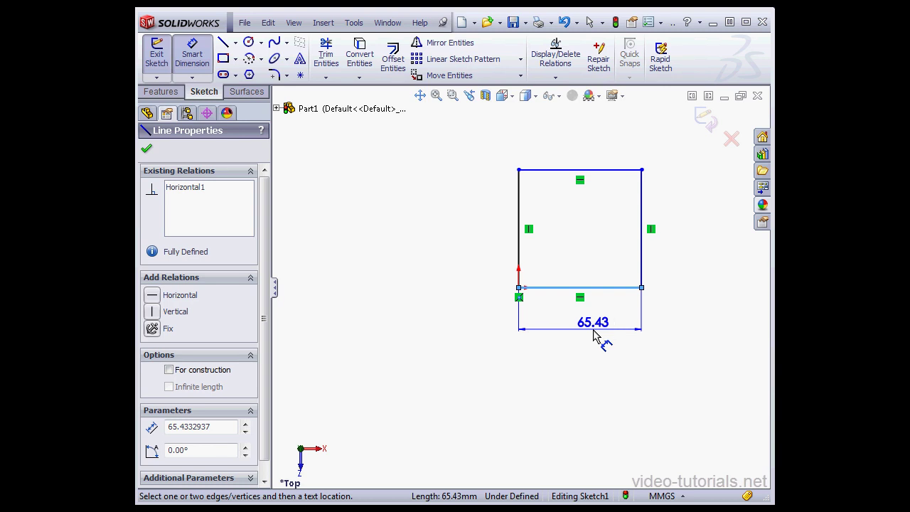
pyautogui.click(587, 338)
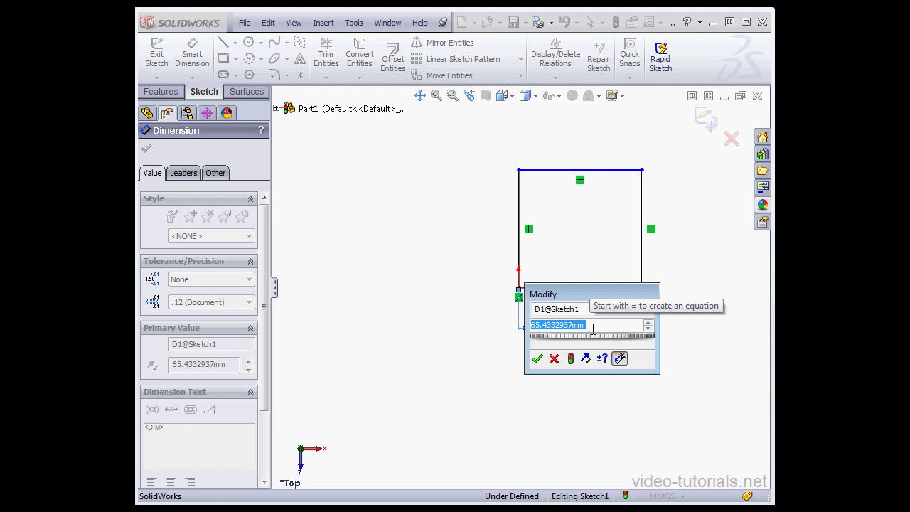
pyautogui.write('=')
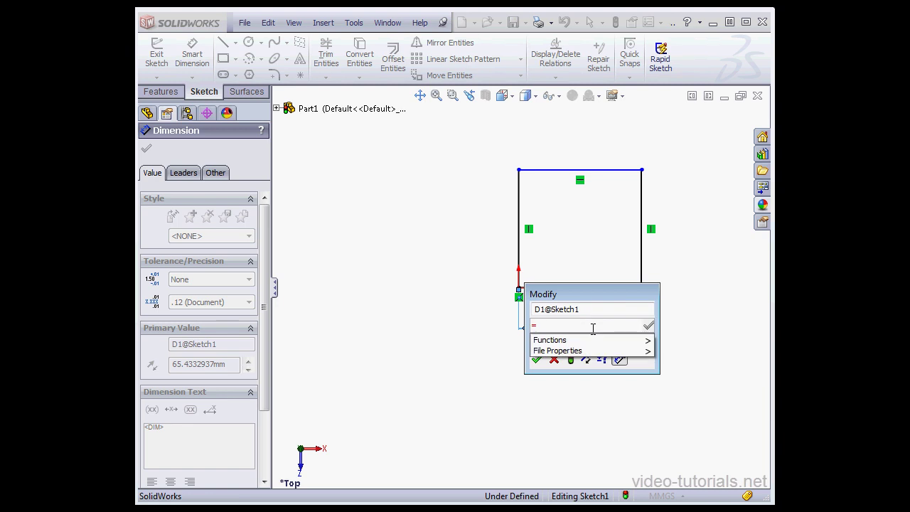
pyautogui.click(589, 341)
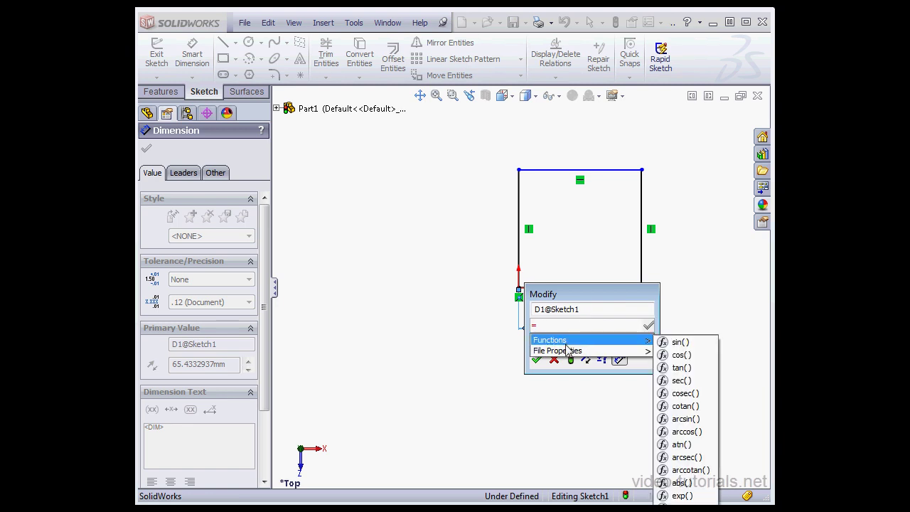
pyautogui.click(569, 351)
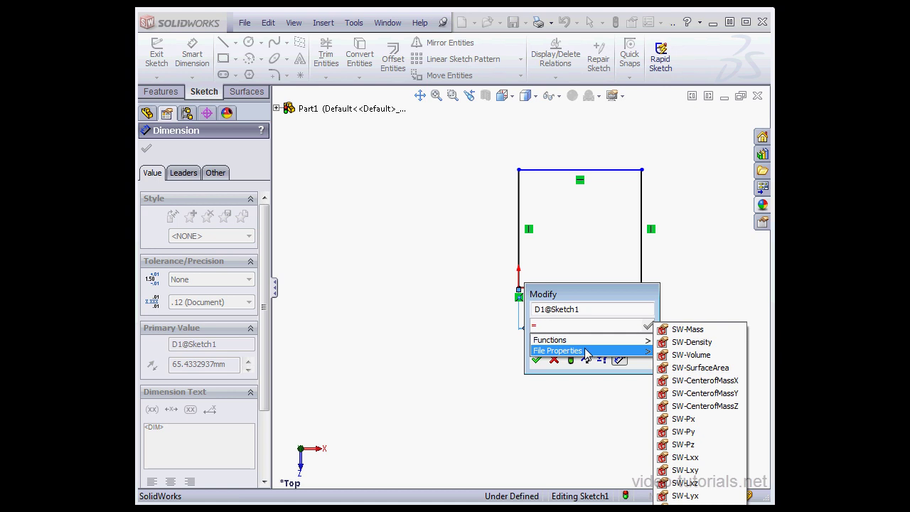
pyautogui.click(582, 341)
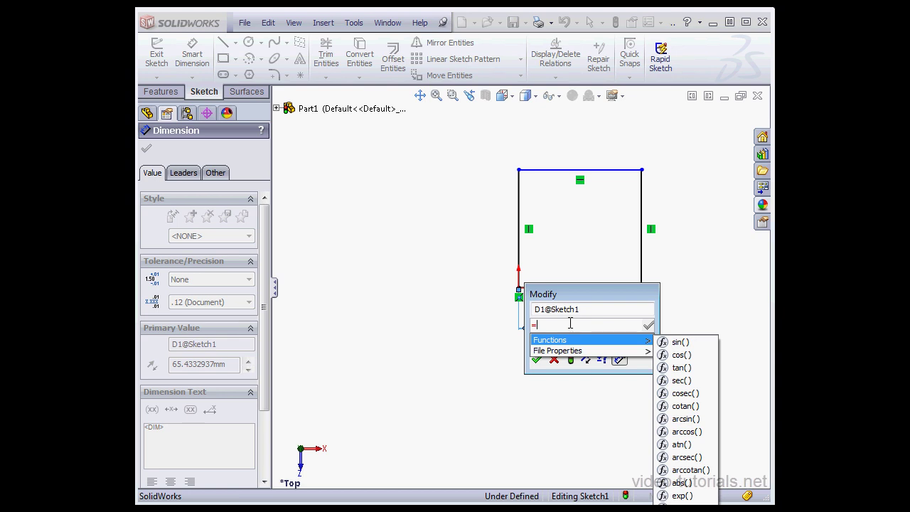
pyautogui.write('Mai')
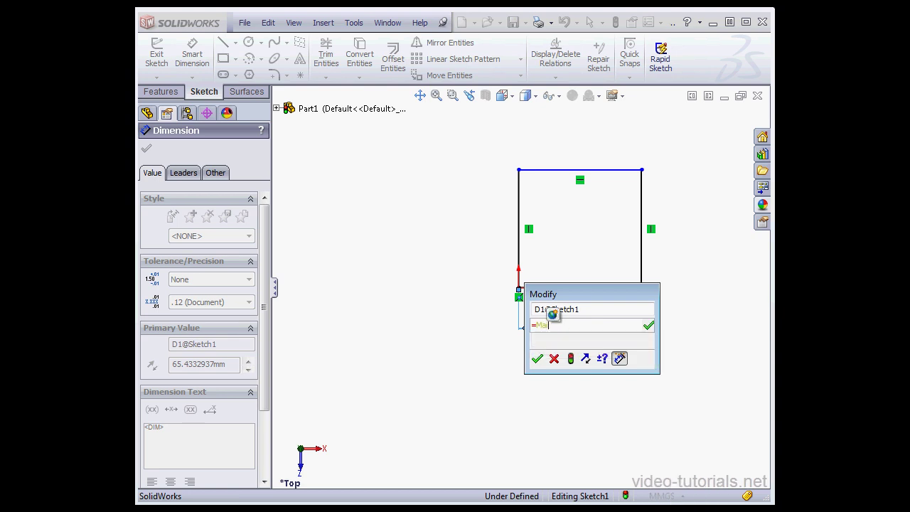
pyautogui.write('nD')
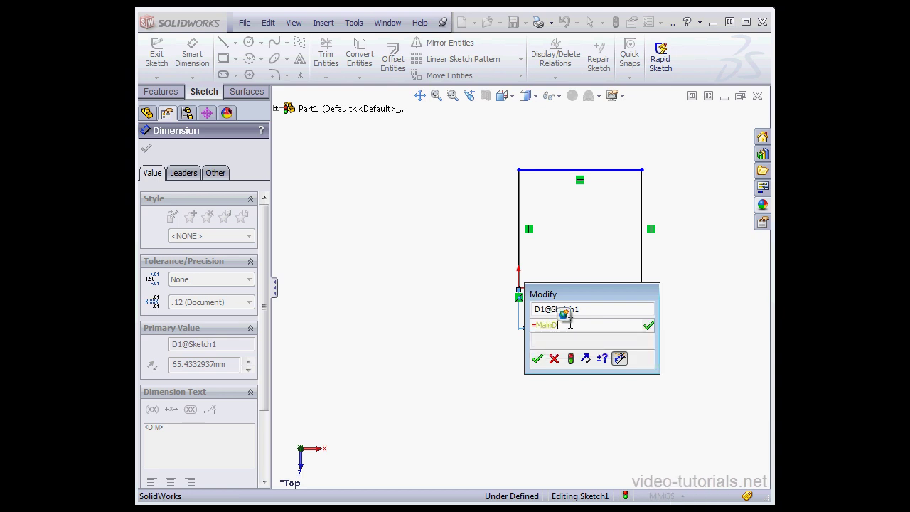
pyautogui.write('im')
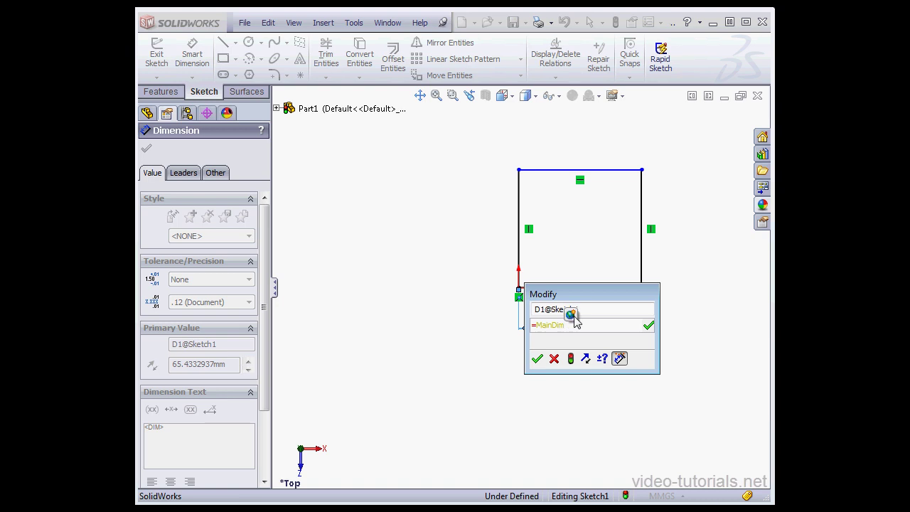
pyautogui.click(571, 314)
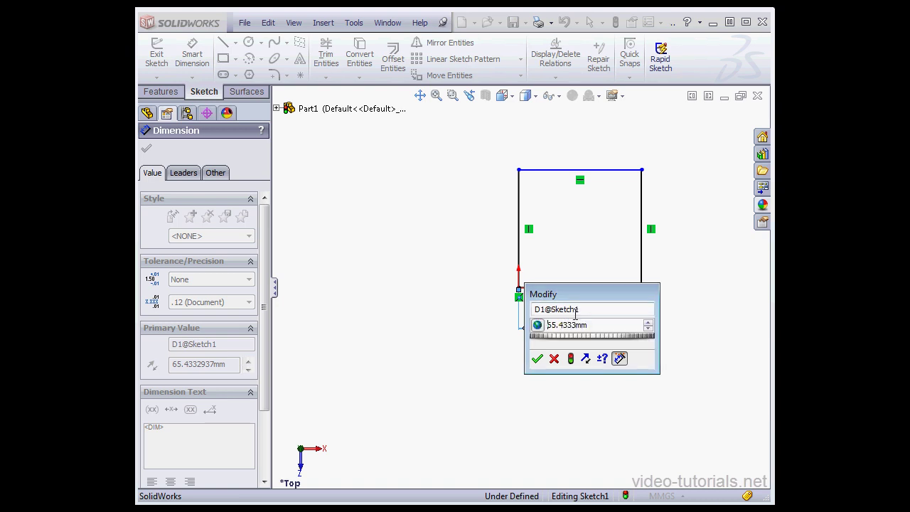
pyautogui.click(537, 360)
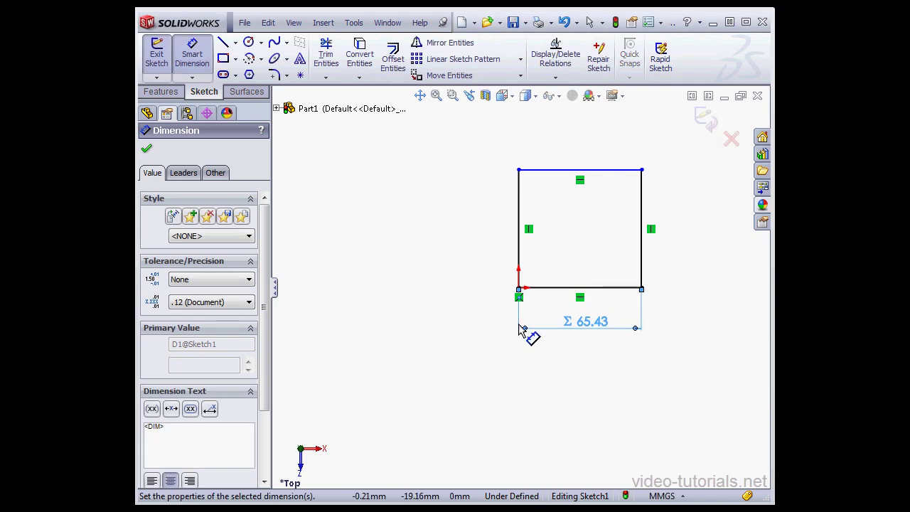
# Step: Dimension the rectangle's left edge and set it equal to the global variable MainDim
pyautogui.click(521, 252)
pyautogui.click(487, 246)
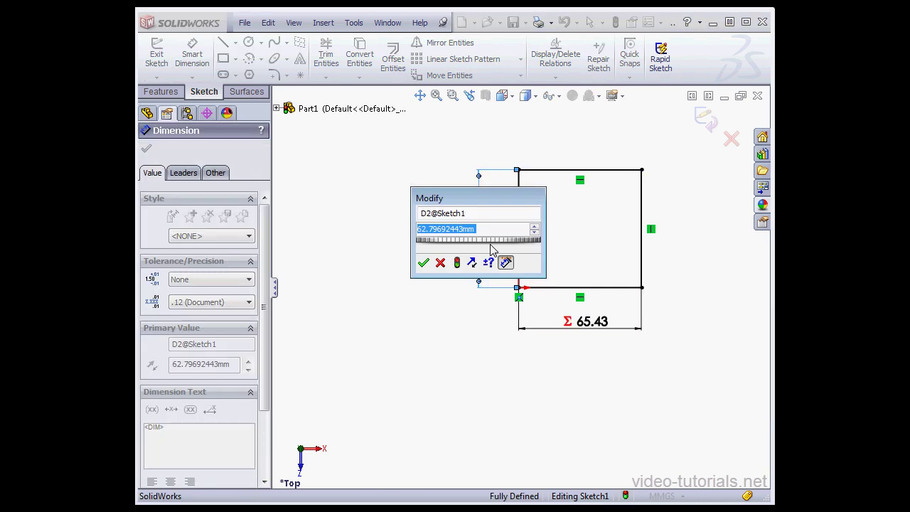
pyautogui.write('=')
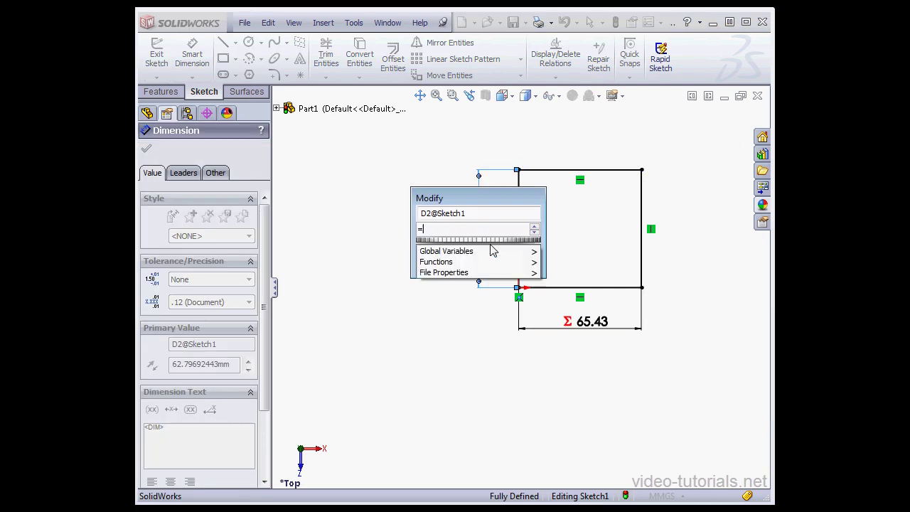
pyautogui.moveTo(492, 251)
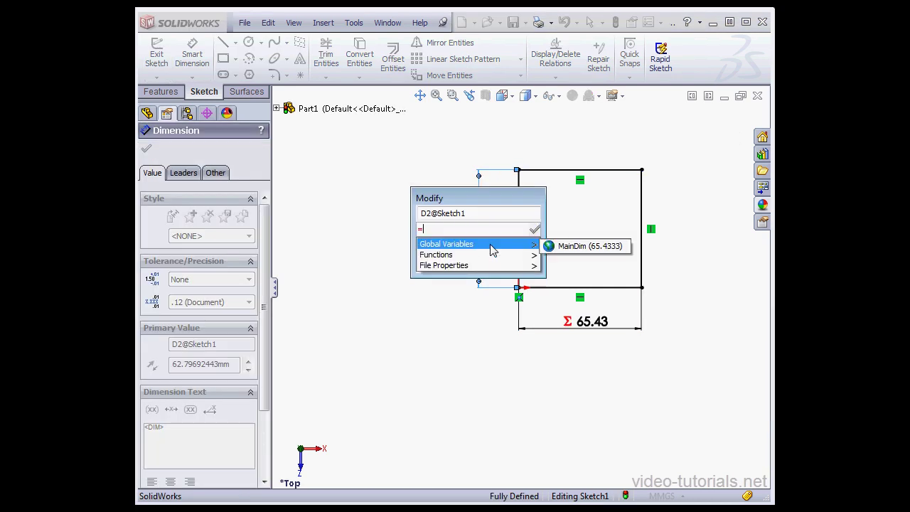
pyautogui.click(588, 246)
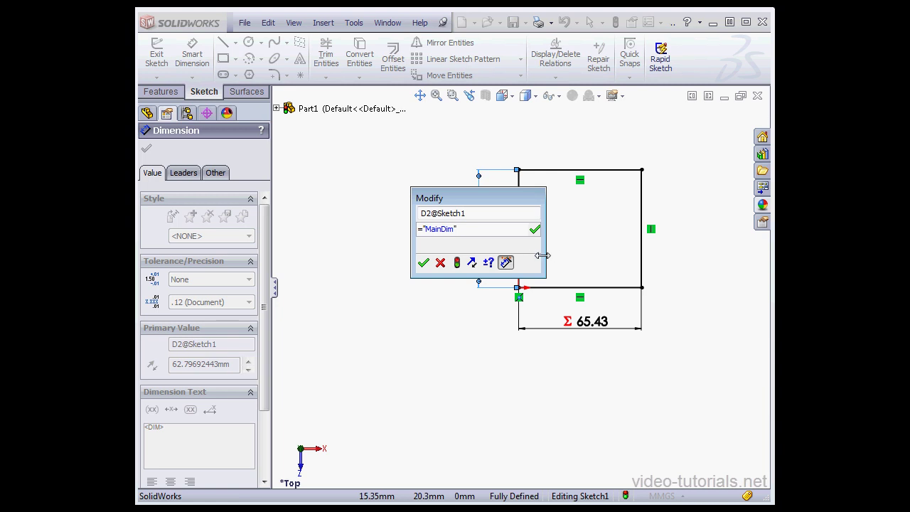
pyautogui.click(424, 262)
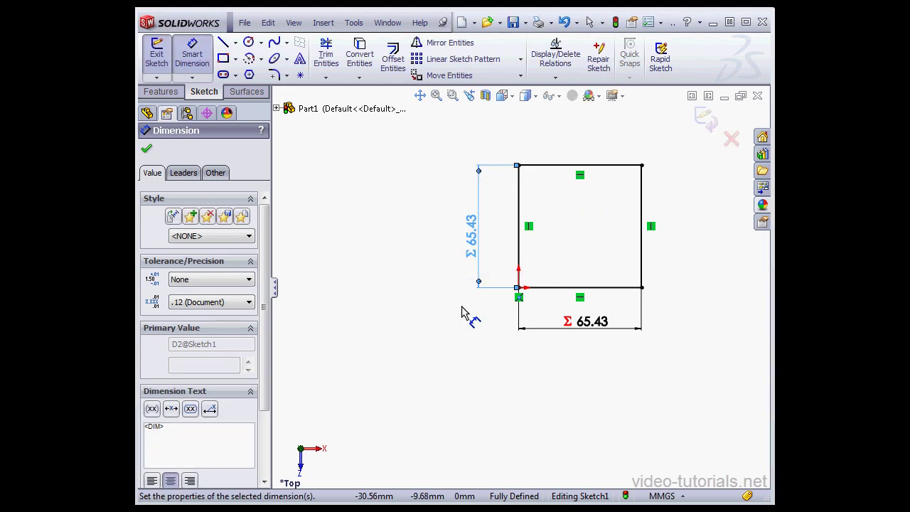
pyautogui.press('Escape')
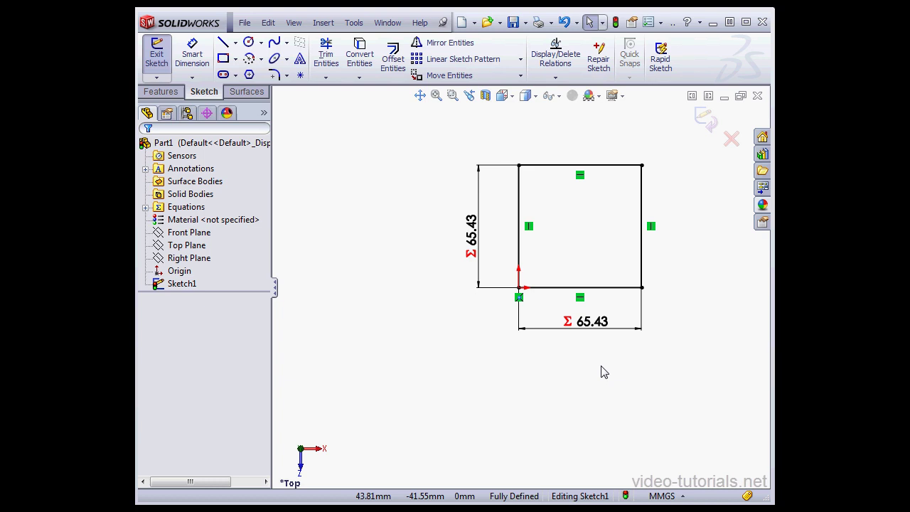
# Step: Set the MainDim variable to 60 mm through the rectangle's horizontal dimension
pyautogui.doubleClick(600, 324)
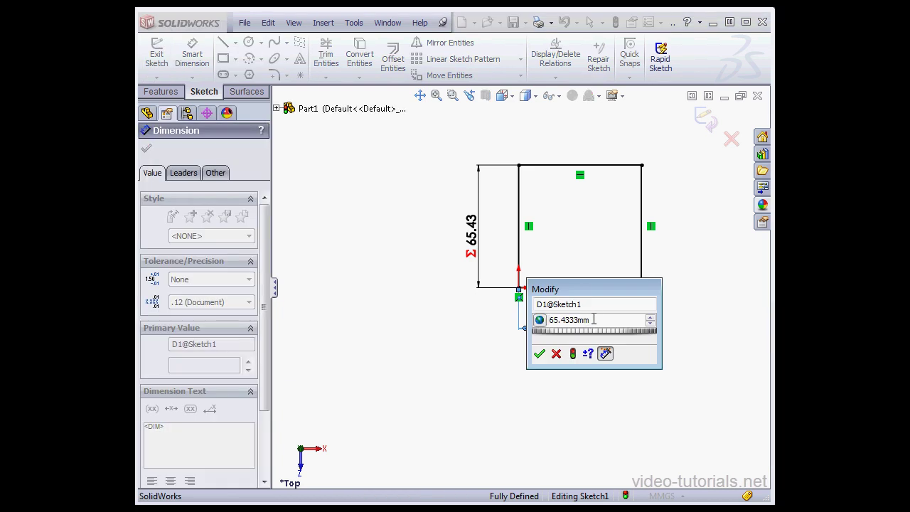
pyautogui.moveTo(594, 320); pyautogui.dragTo(554, 313)
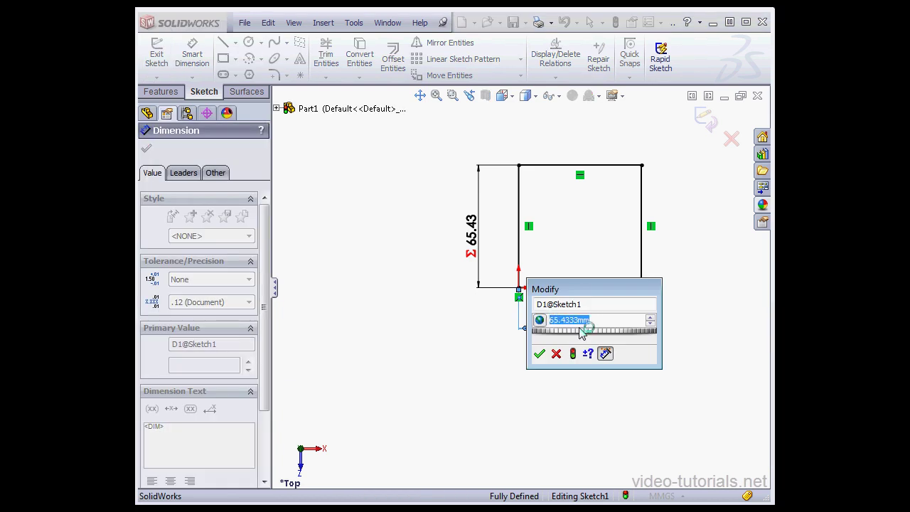
pyautogui.write('60')
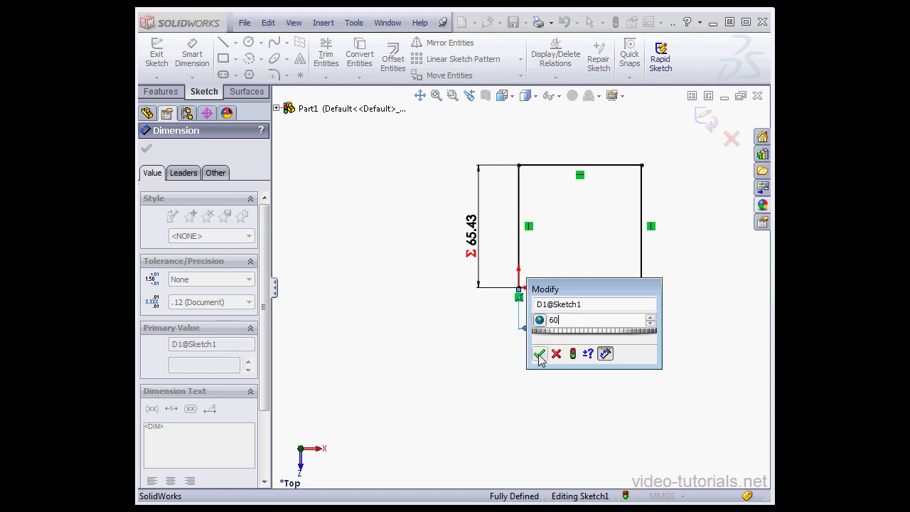
pyautogui.click(539, 353)
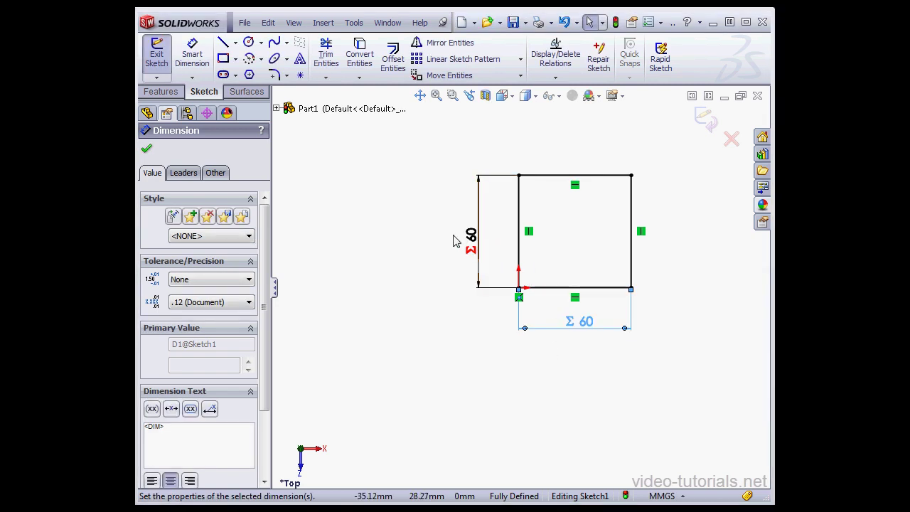
# Step: Set the MainDim variable to 70 mm through the rectangle's vertical dimension
pyautogui.doubleClick(475, 236)
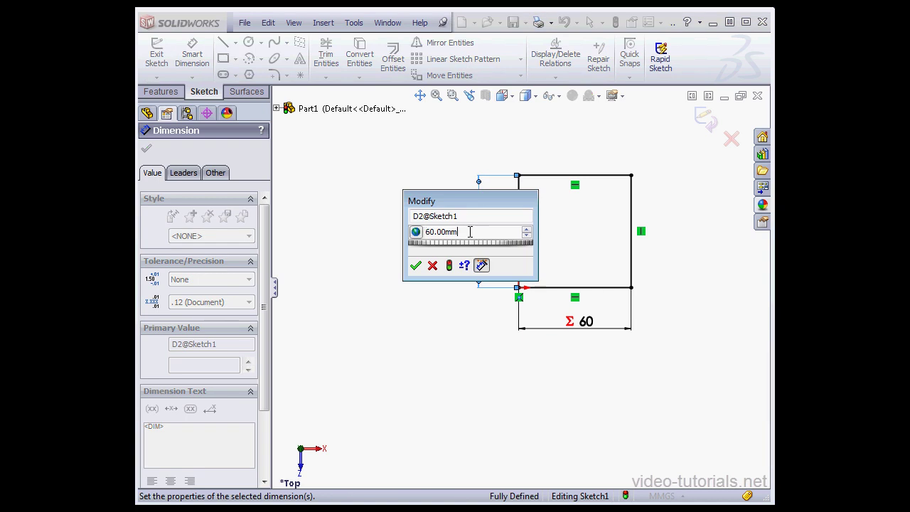
pyautogui.moveTo(470, 232); pyautogui.dragTo(428, 232)
pyautogui.write('70')
pyautogui.click(416, 265)
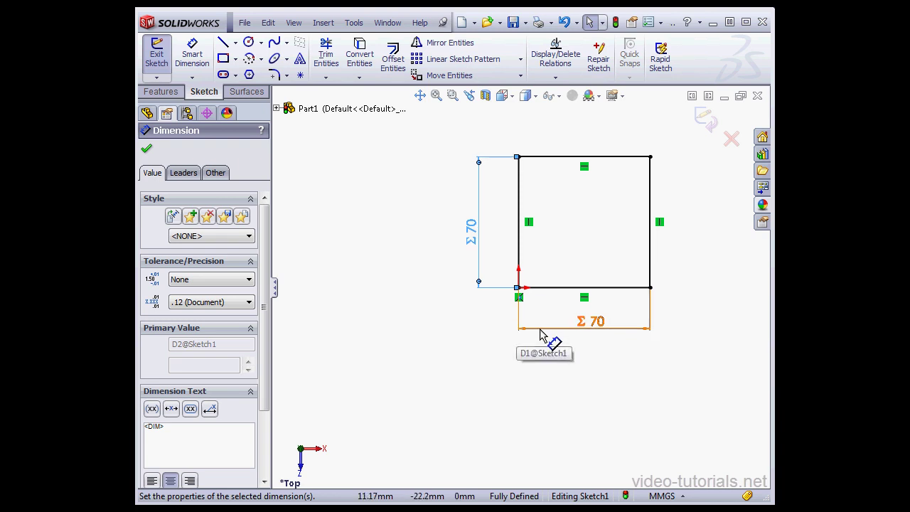
# Step: Sketch a circle about 13 mm in radius inside the square and a centerline from the top edge's midpoint to the circle's centre
pyautogui.click(248, 42)
pyautogui.moveTo(590, 225)
pyautogui.mouseDown()
pyautogui.moveTo(609, 241)
pyautogui.moveTo(615, 234)
pyautogui.mouseUp()
pyautogui.click(235, 42)
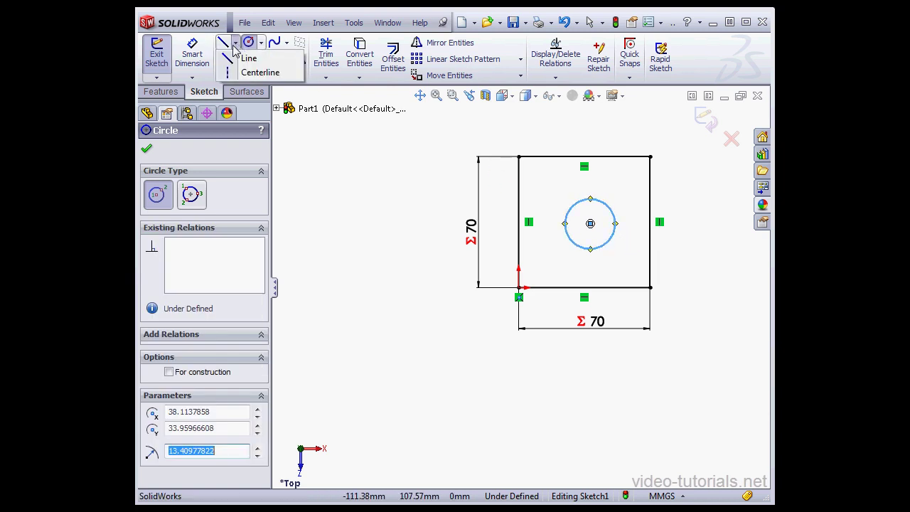
pyautogui.click(258, 74)
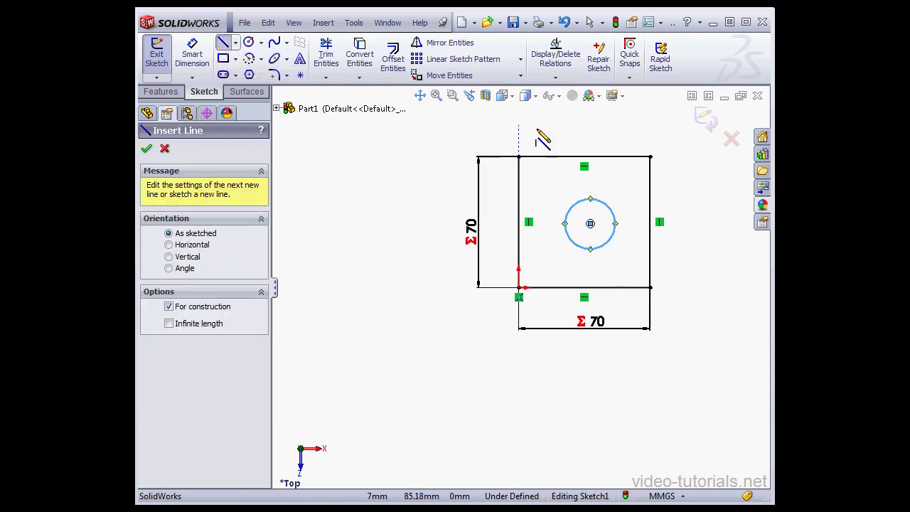
pyautogui.click(583, 157)
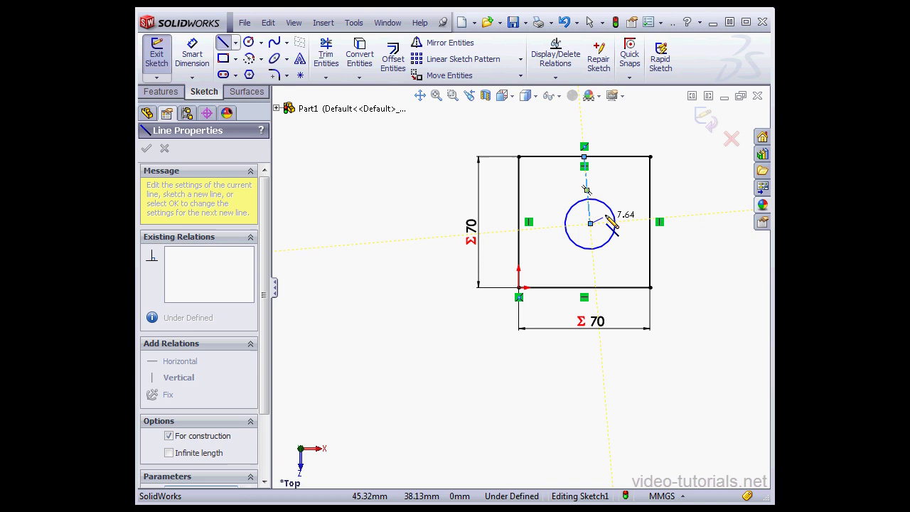
pyautogui.rightClick(616, 187)
pyautogui.click(642, 187)
# Step: Add a Vertical relation to the centerline between the square's top edge and the circle's centre
pyautogui.moveTo(586, 189); pyautogui.dragTo(590, 224)
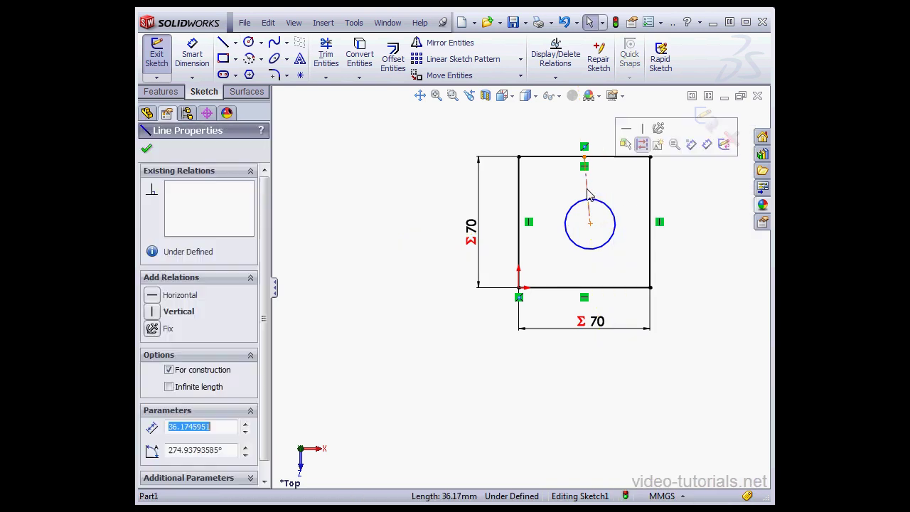
pyautogui.click(154, 313)
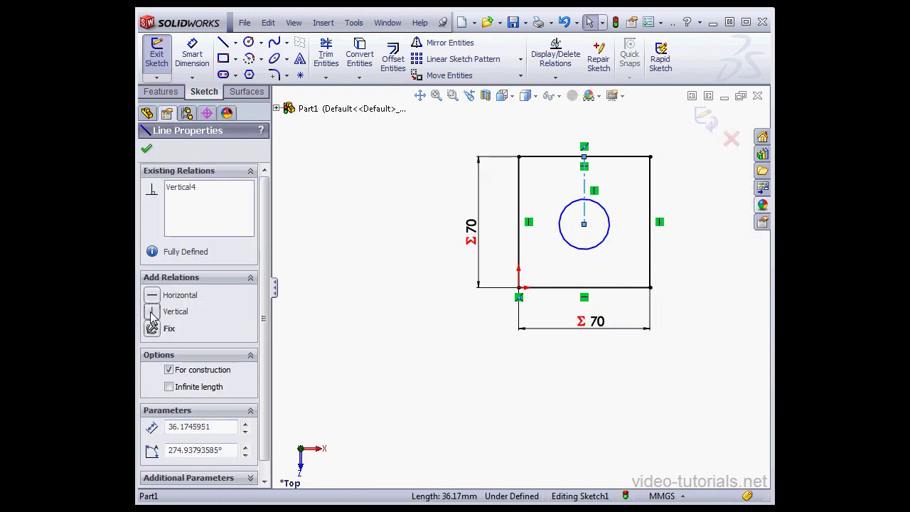
pyautogui.click(147, 149)
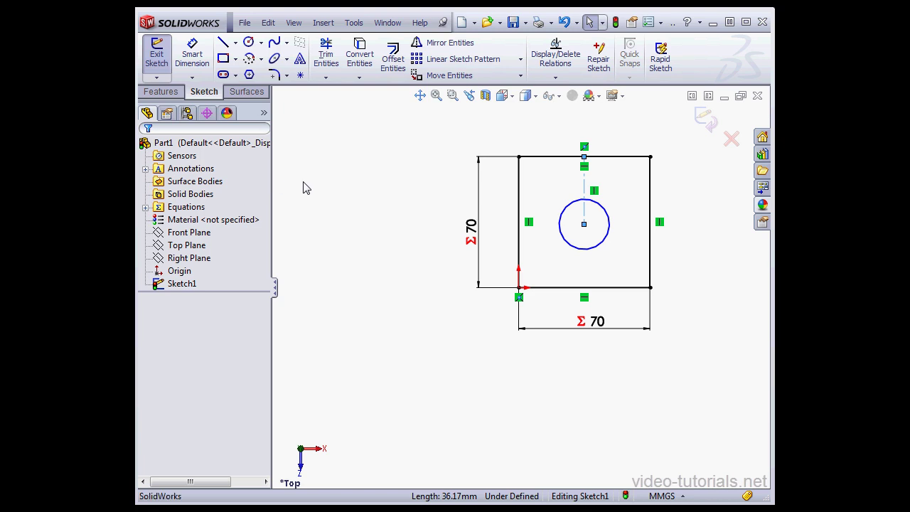
# Step: Dimension the vertical distance from the square's bottom edge to the circle's centre with the equation ="MainDim"/3
pyautogui.click(192, 51)
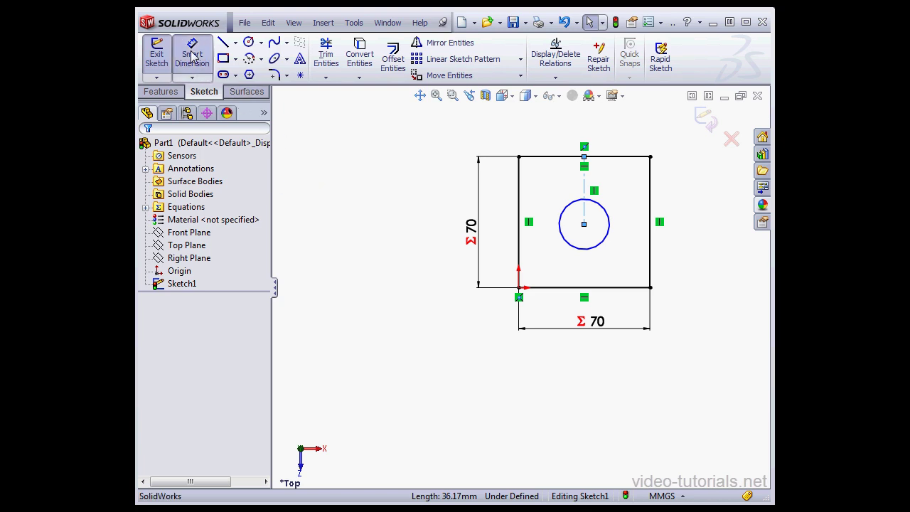
pyautogui.click(605, 288)
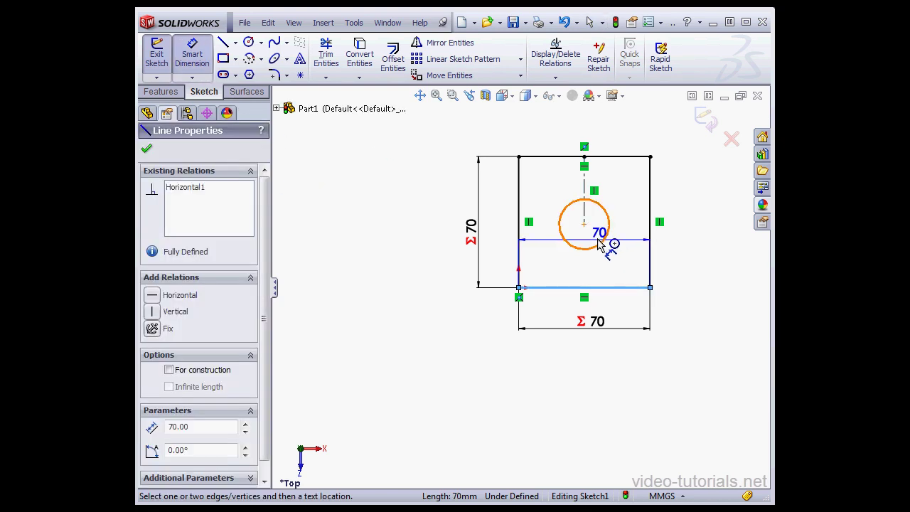
pyautogui.click(585, 225)
pyautogui.click(689, 234)
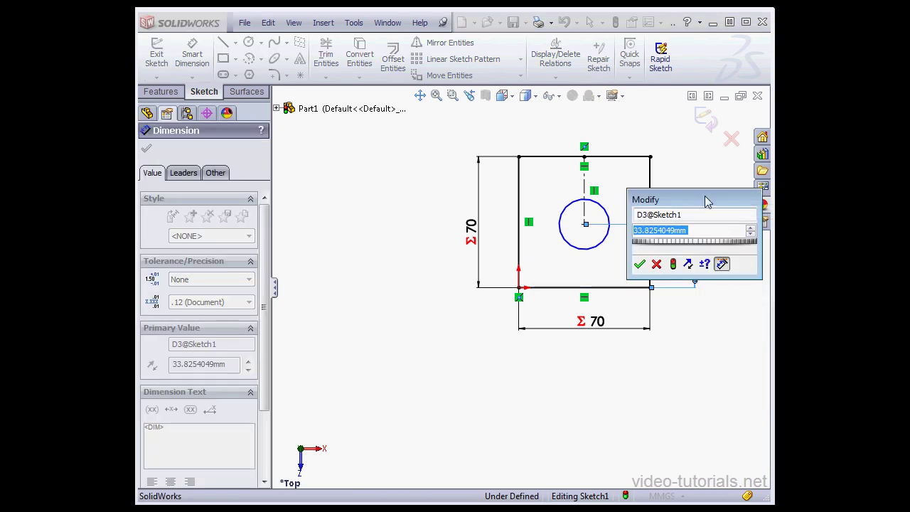
pyautogui.moveTo(707, 199); pyautogui.dragTo(415, 203)
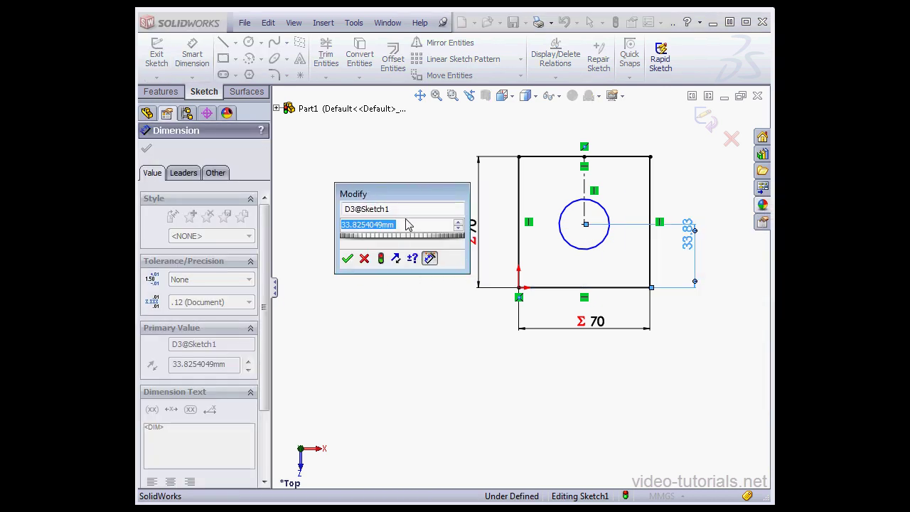
pyautogui.write('=')
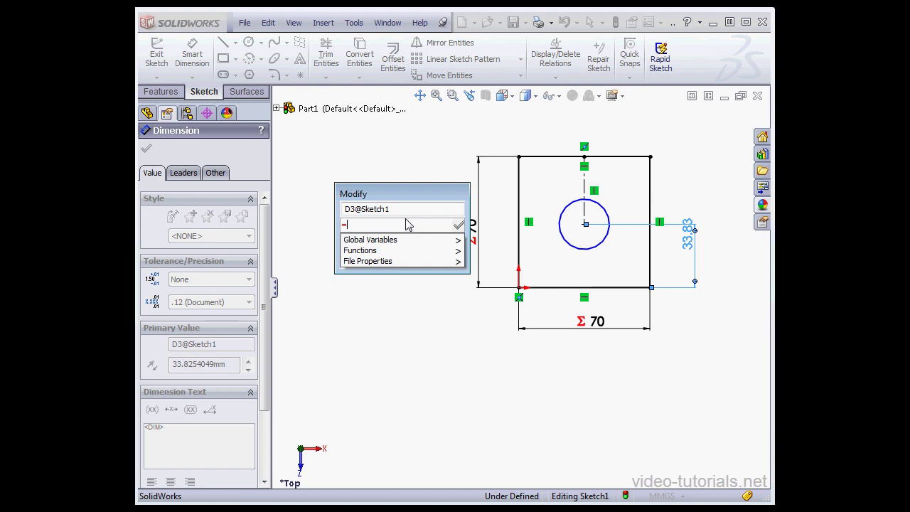
pyautogui.moveTo(410, 242)
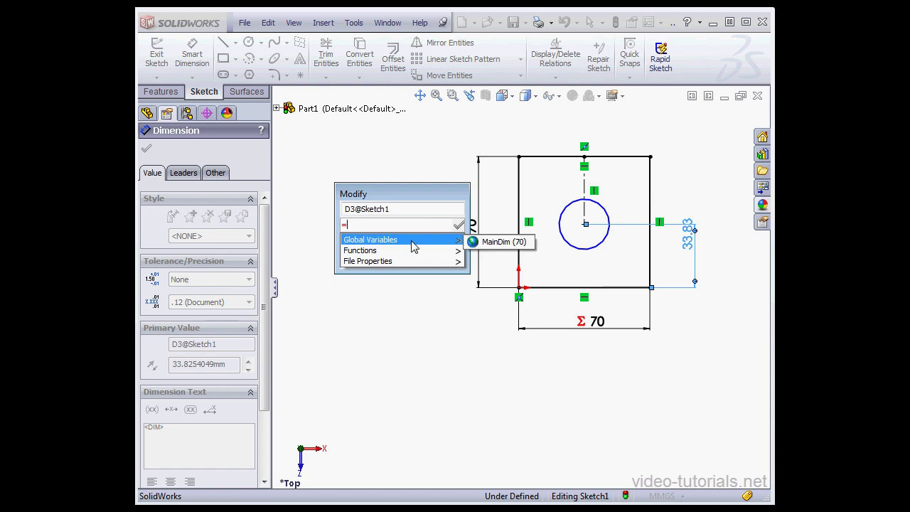
pyautogui.click(498, 242)
pyautogui.write('/')
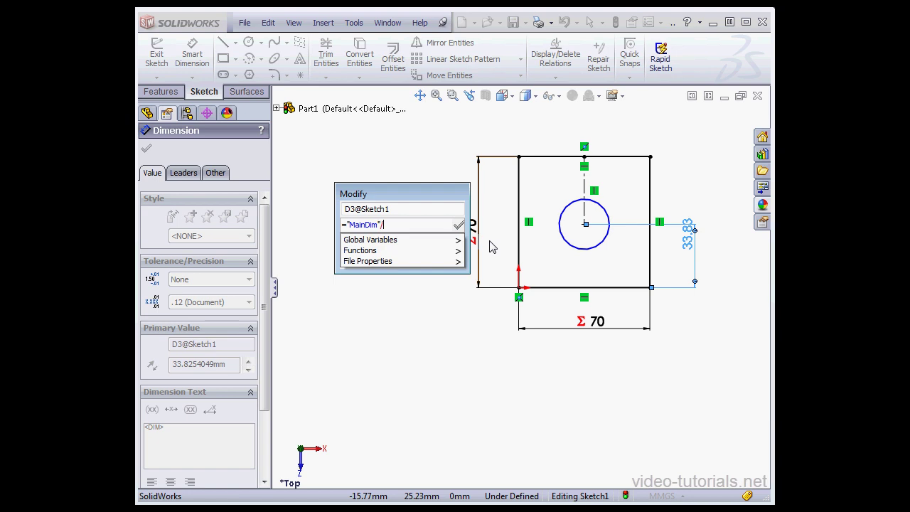
pyautogui.write('3')
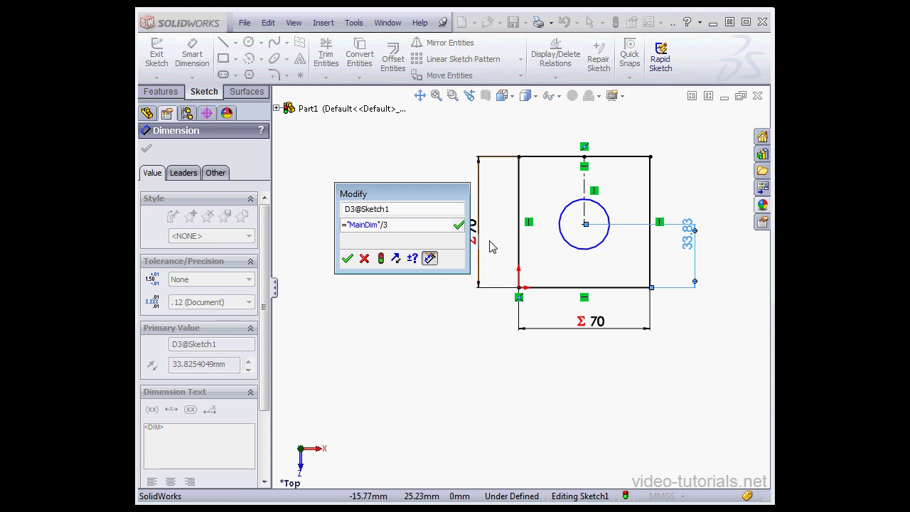
pyautogui.click(347, 259)
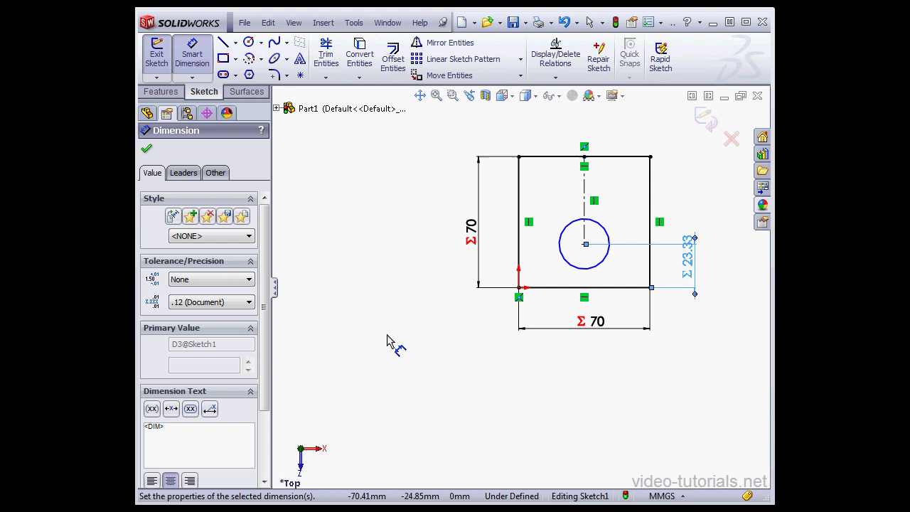
# Step: Dimension the circle's diameter with the equation ="MainDim"/2
pyautogui.click(609, 235)
pyautogui.click(688, 186)
pyautogui.moveTo(651, 146); pyautogui.dragTo(390, 164)
pyautogui.write('=')
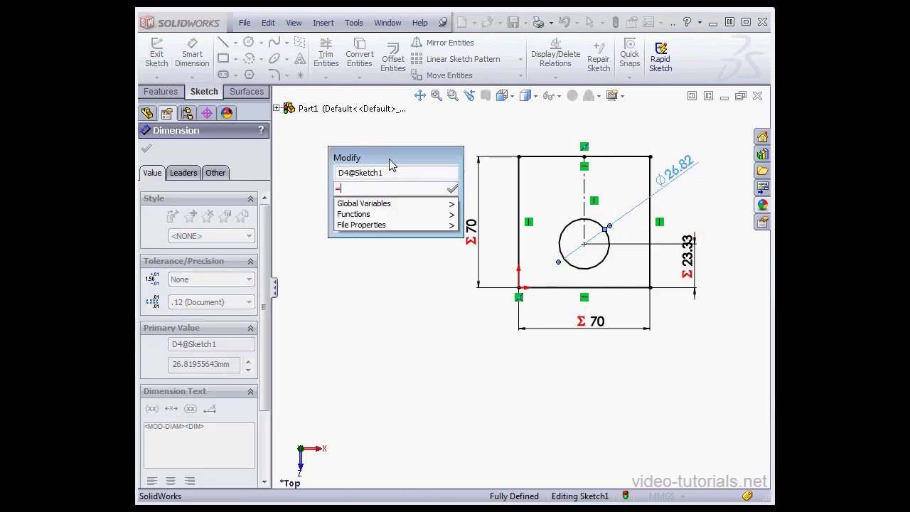
pyautogui.moveTo(403, 206)
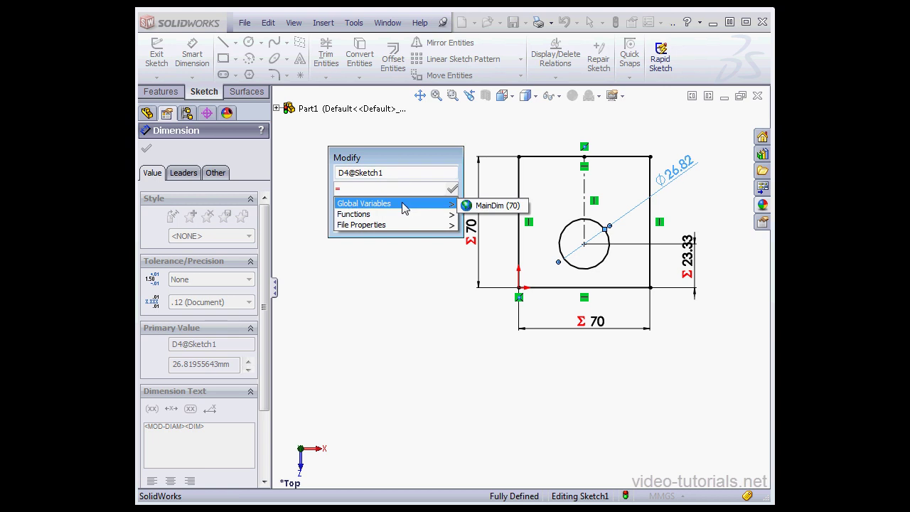
pyautogui.click(488, 205)
pyautogui.write('/')
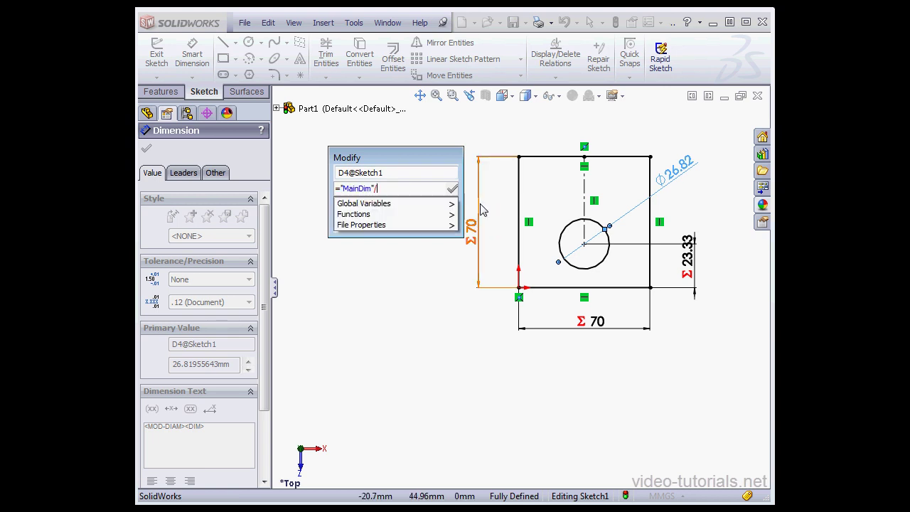
pyautogui.write('2')
pyautogui.press('Return')
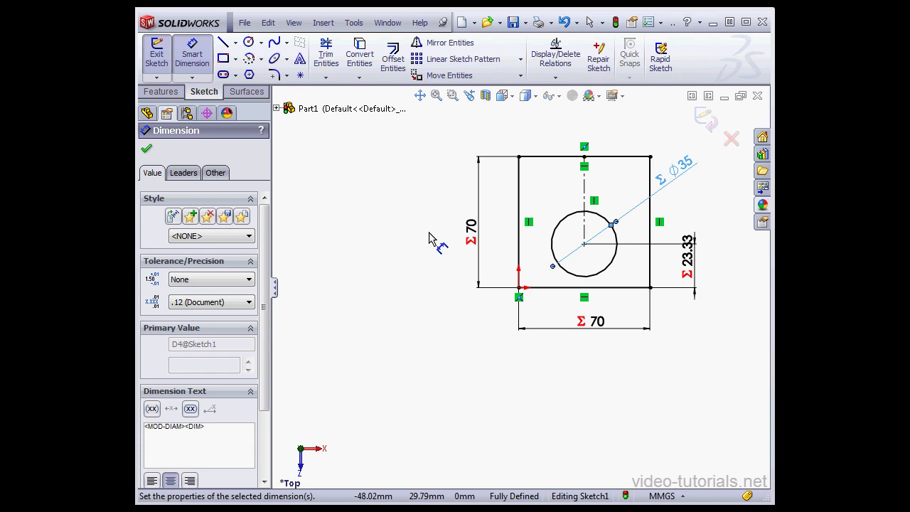
# Step: Exit the sketch and extrude it as a Blind boss 10 mm deep
pyautogui.click(705, 118)
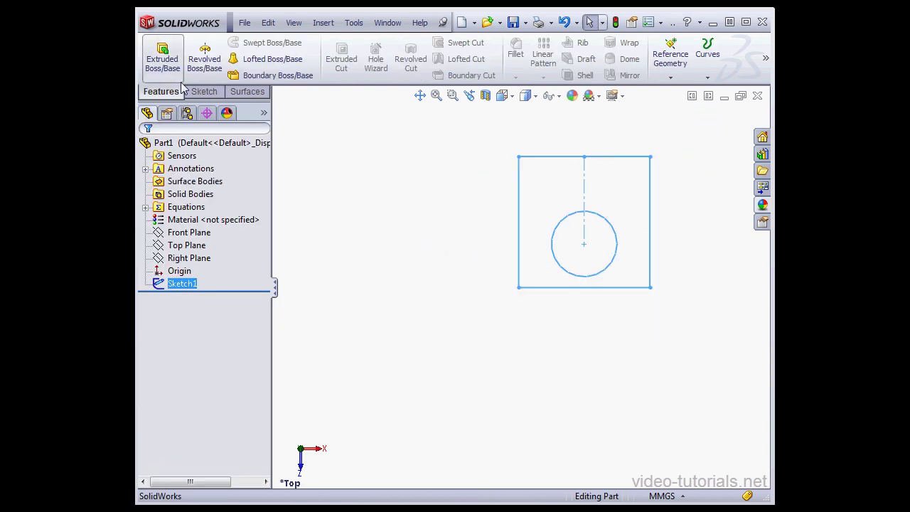
pyautogui.click(162, 57)
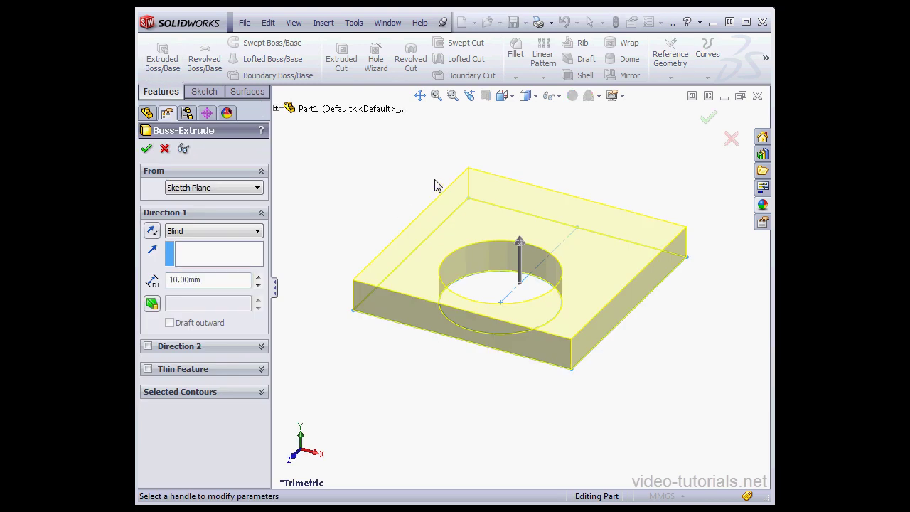
pyautogui.click(146, 149)
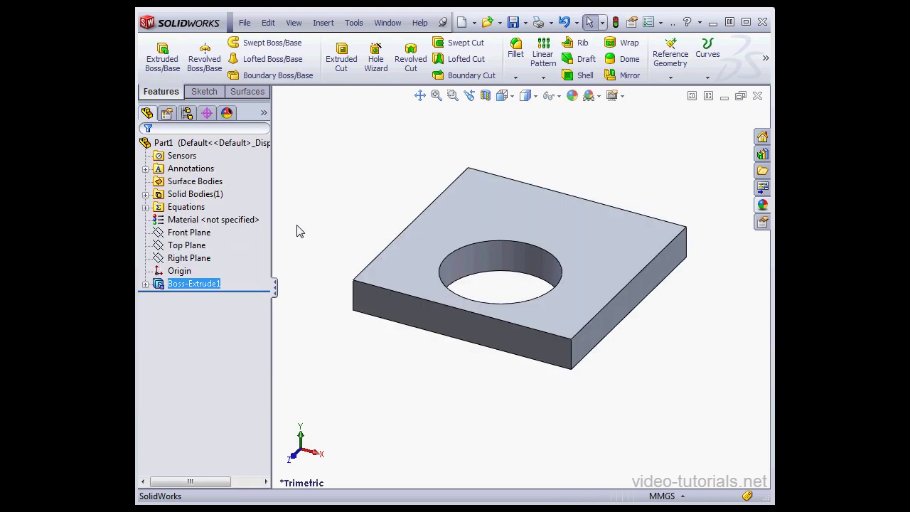
pyautogui.click(760, 289)
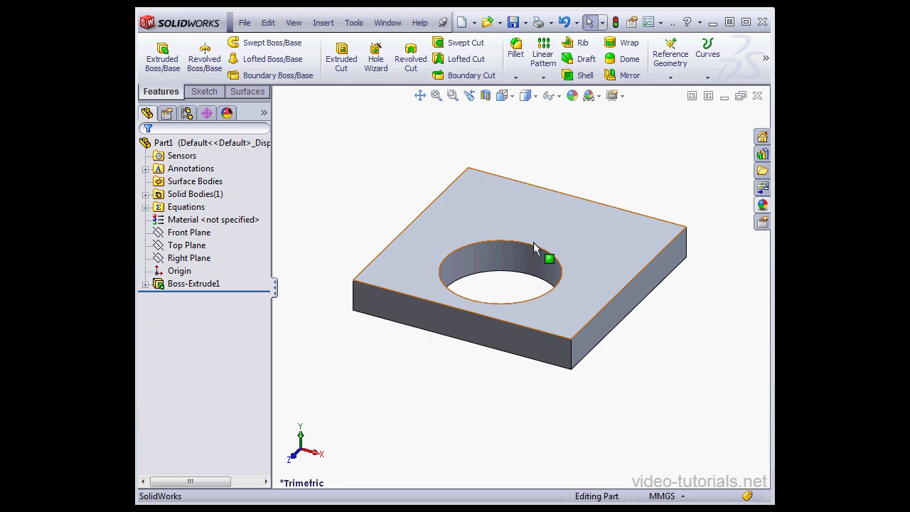
# Step: Turn on the display of feature dimensions for the part's annotations
pyautogui.click(192, 169)
pyautogui.rightClick(202, 171)
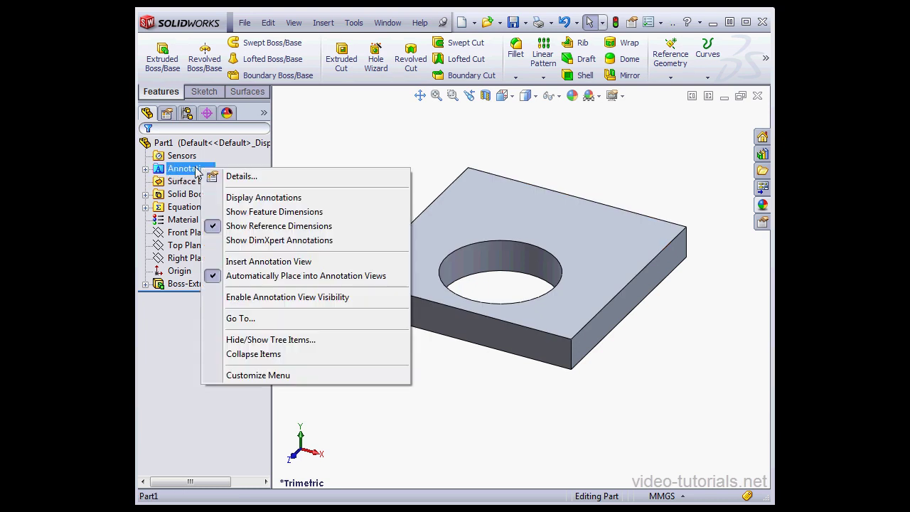
pyautogui.click(231, 213)
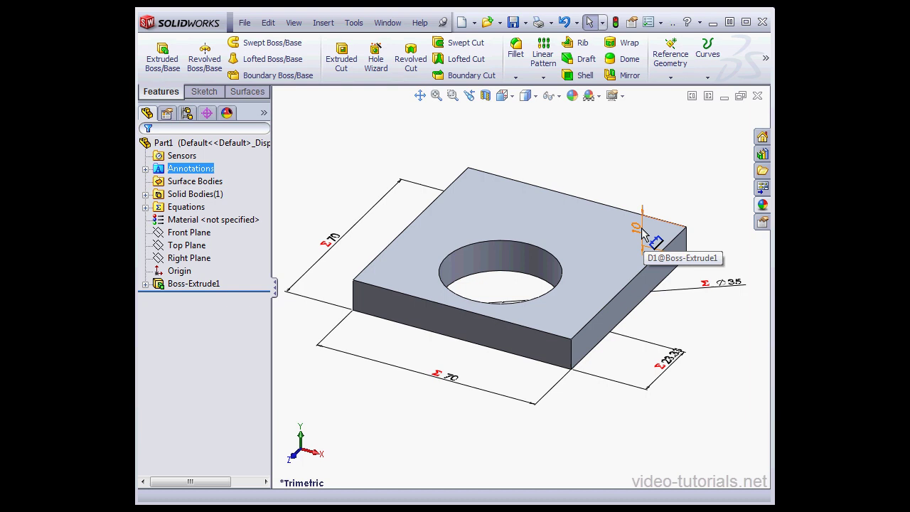
# Step: Link the extrusion depth to the MainDim global variable and rebuild the part
pyautogui.doubleClick(643, 233)
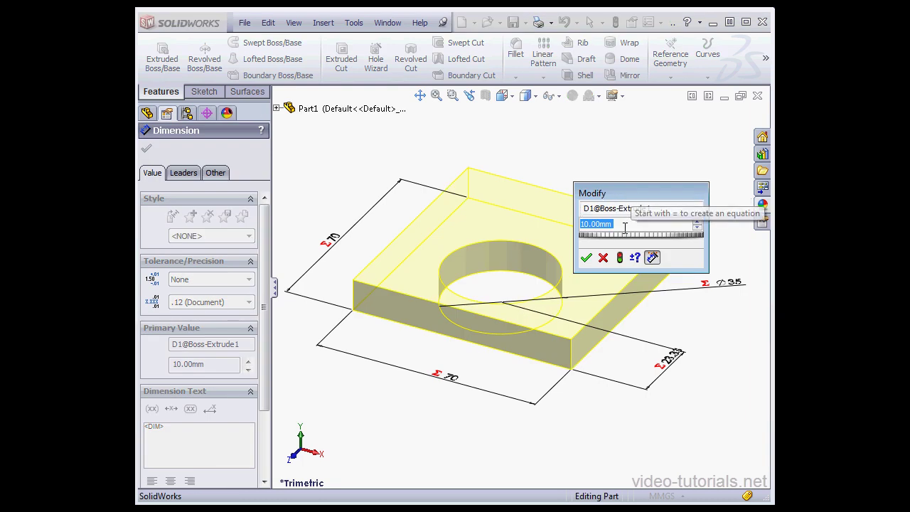
pyautogui.write('=')
pyautogui.moveTo(648, 245)
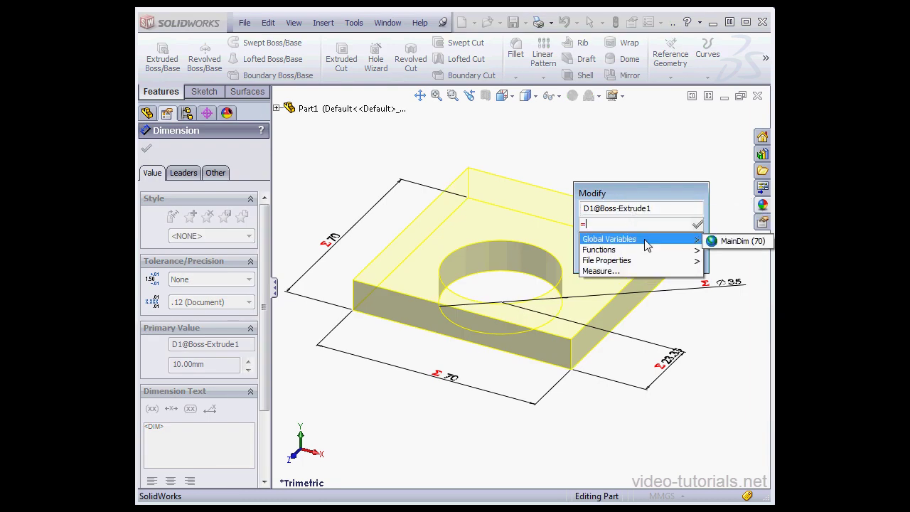
pyautogui.click(740, 241)
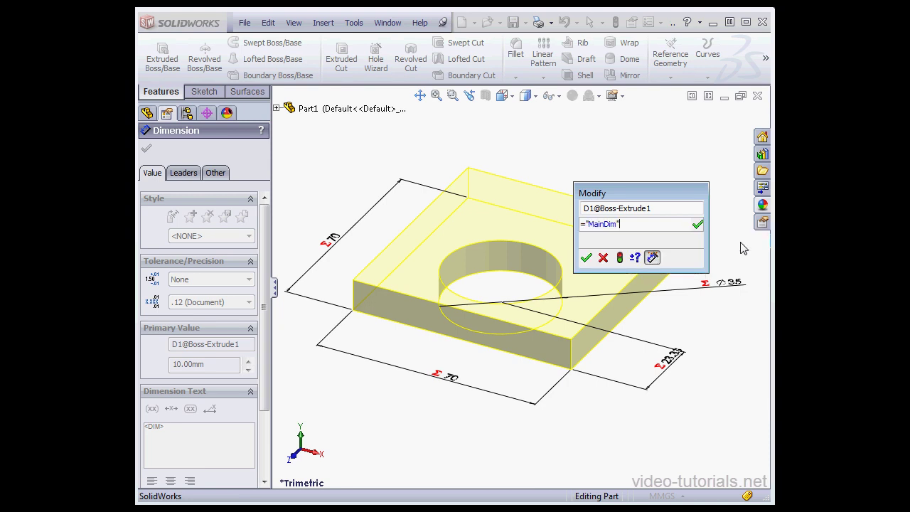
pyautogui.click(587, 259)
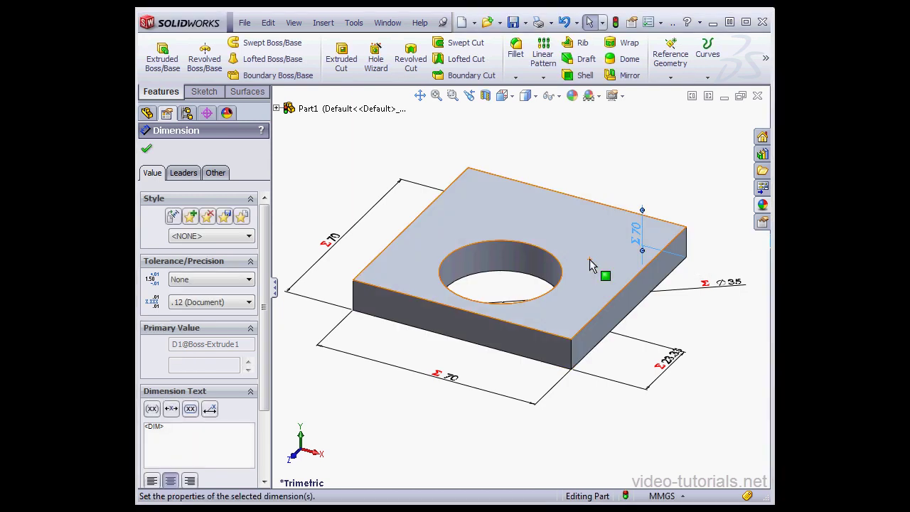
pyautogui.click(616, 23)
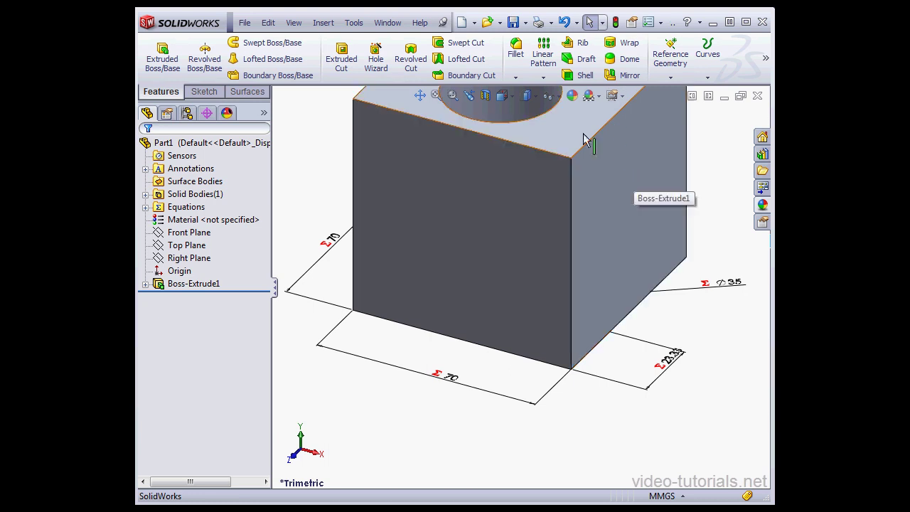
pyautogui.click(439, 97)
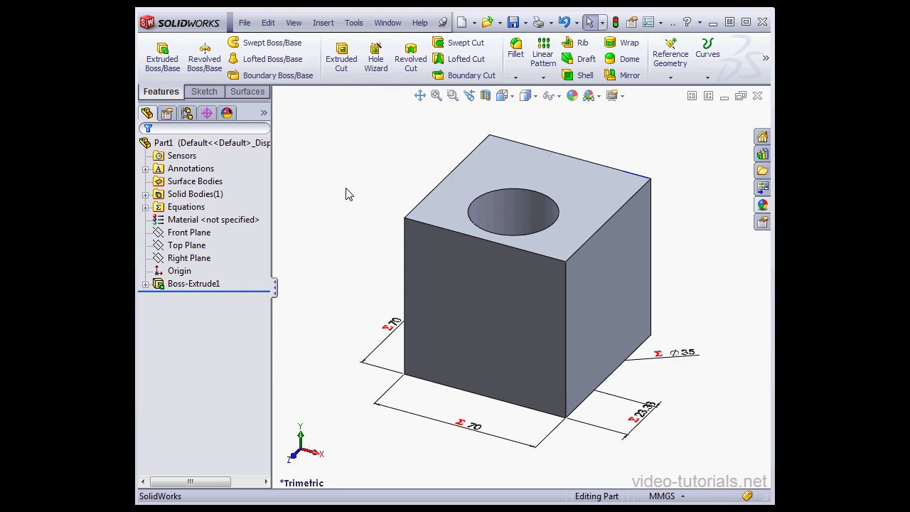
# Step: Insert an auto-created design table without adding any of the listed dimensions
pyautogui.click(326, 24)
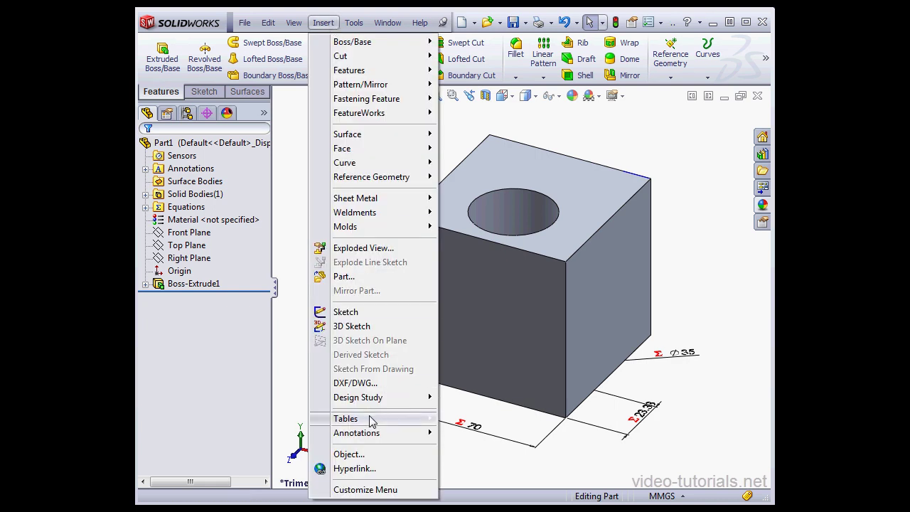
pyautogui.moveTo(370, 421)
pyautogui.click(473, 435)
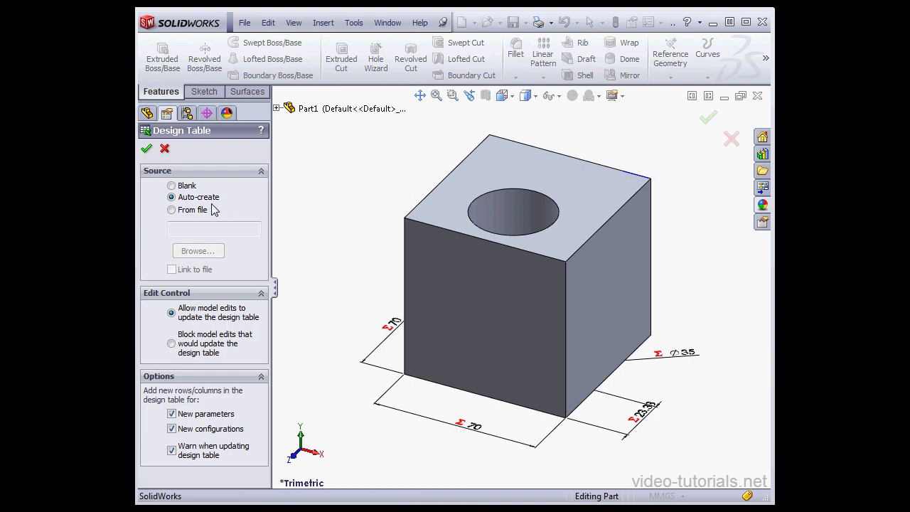
pyautogui.click(146, 148)
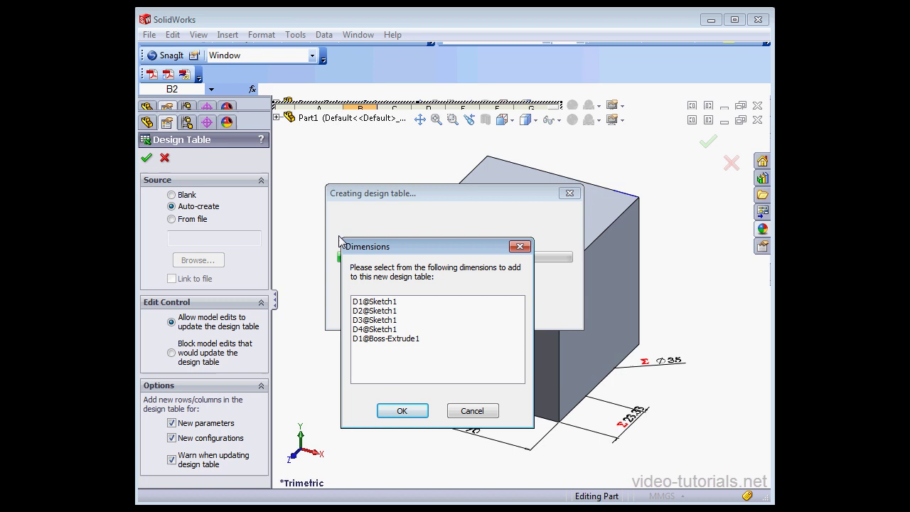
pyautogui.click(483, 414)
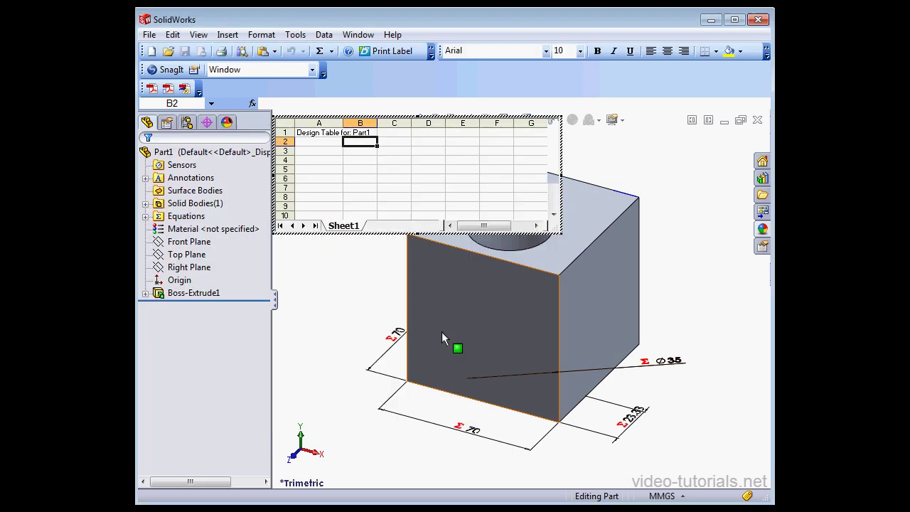
# Step: Enter $VALUE@MainDim@equations as the parameter header in cell B2 of the design table
pyautogui.doubleClick(360, 142)
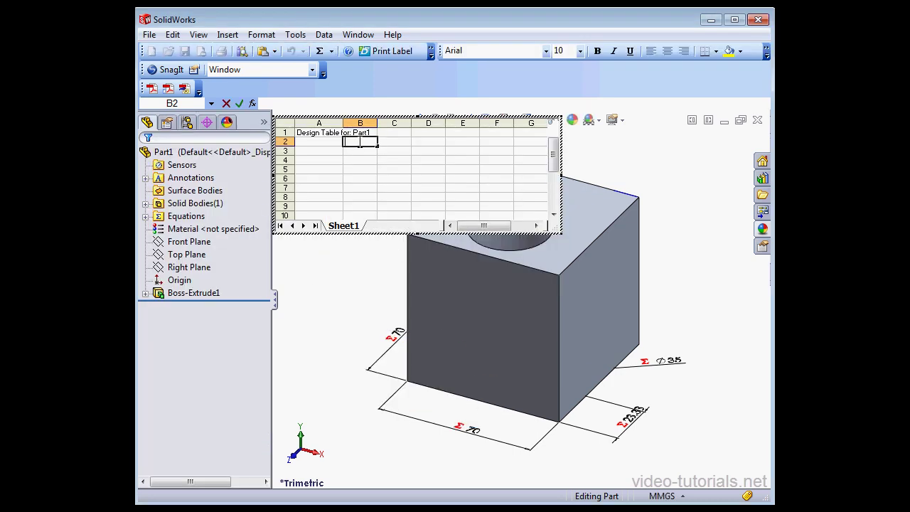
pyautogui.write('$VALUE@MainDim')
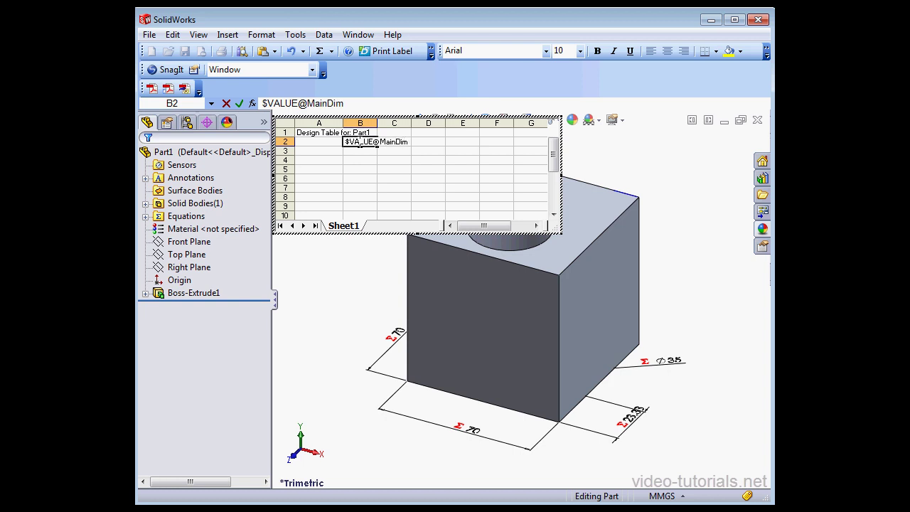
pyautogui.write('@equations')
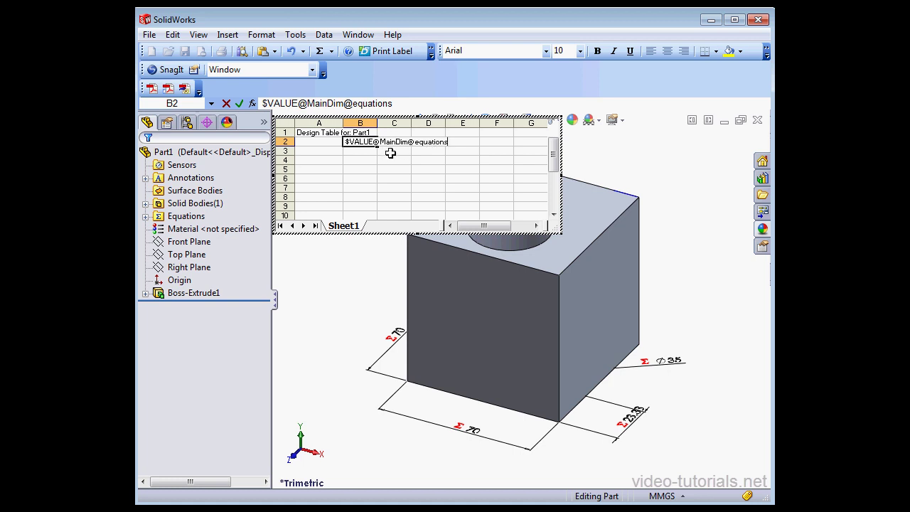
pyautogui.click(320, 143)
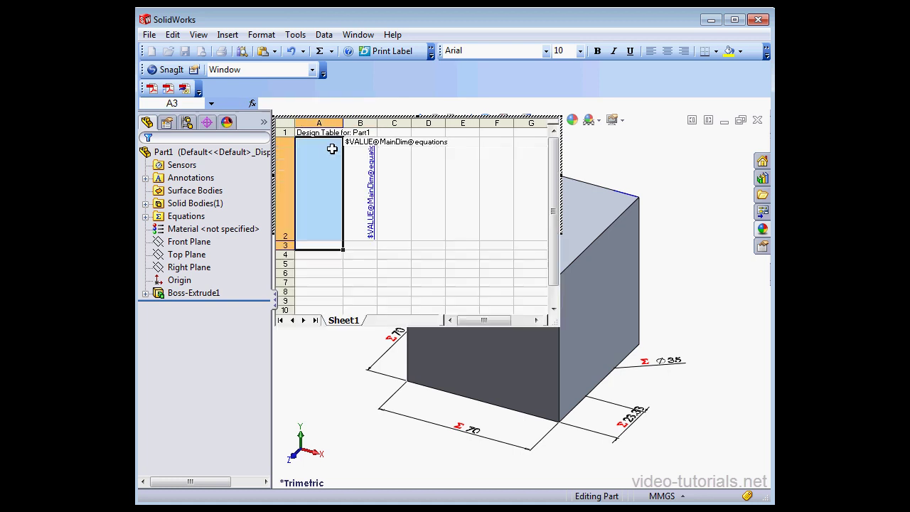
# Step: Name the first configuration 70 in cell A3 of the design table
pyautogui.click(333, 245)
pyautogui.doubleClick(332, 245)
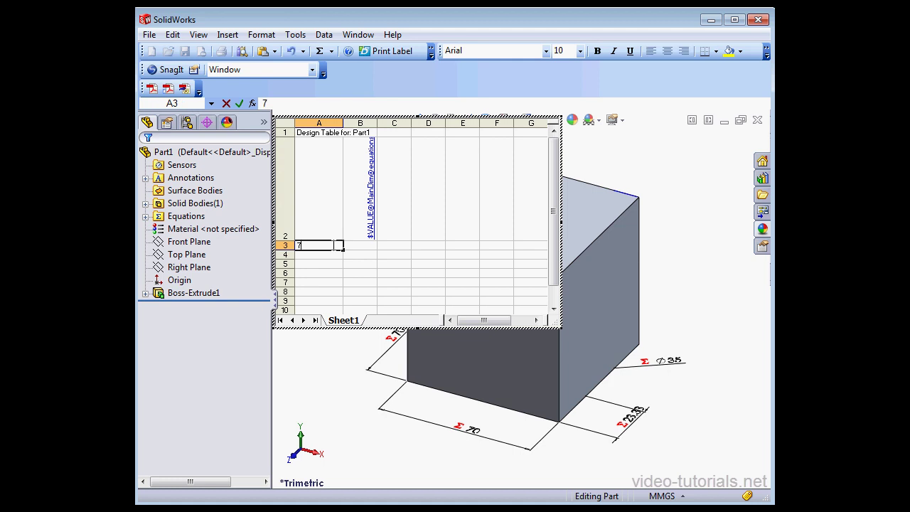
pyautogui.click(363, 246)
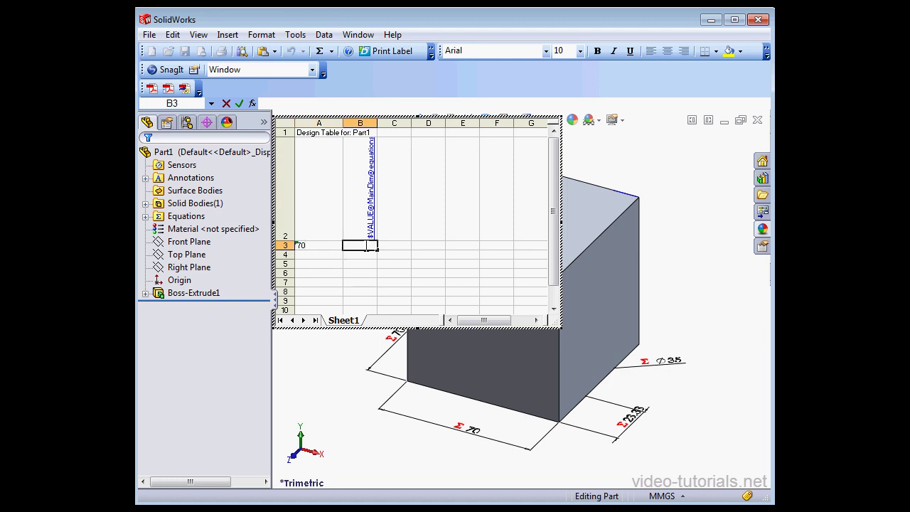
# Step: Enter MainDim values 70, 60 and 50, naming the added rows 60 and 50 in cells A4 and A5, and generate the configurations
pyautogui.click(315, 254)
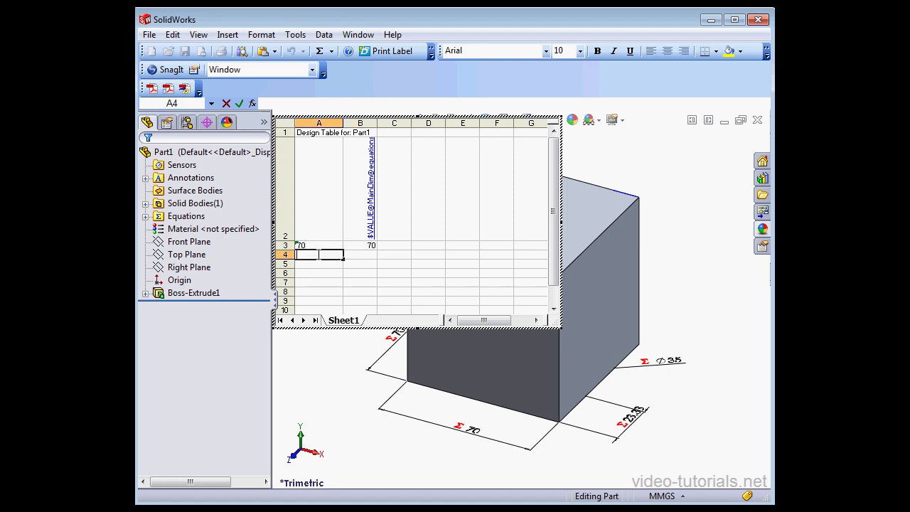
pyautogui.write('60')
pyautogui.click(358, 255)
pyautogui.write('60')
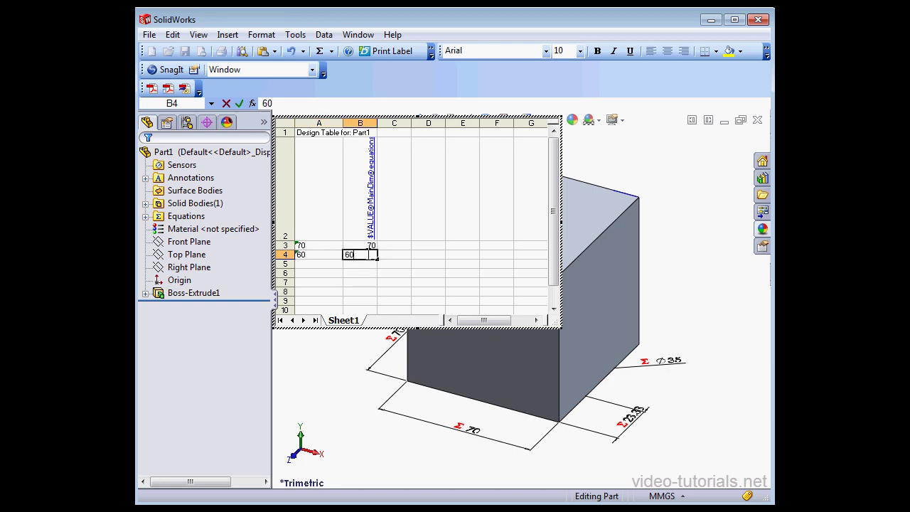
pyautogui.click(319, 264)
pyautogui.write('50')
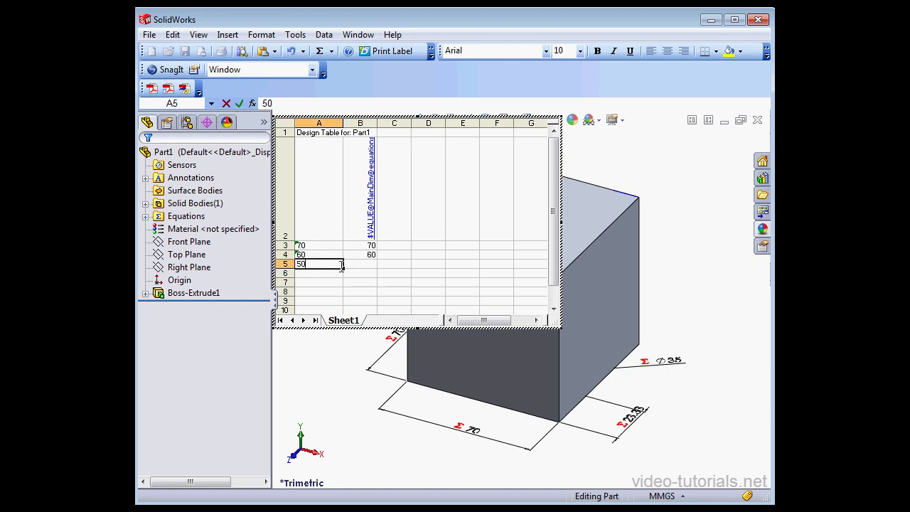
pyautogui.click(368, 263)
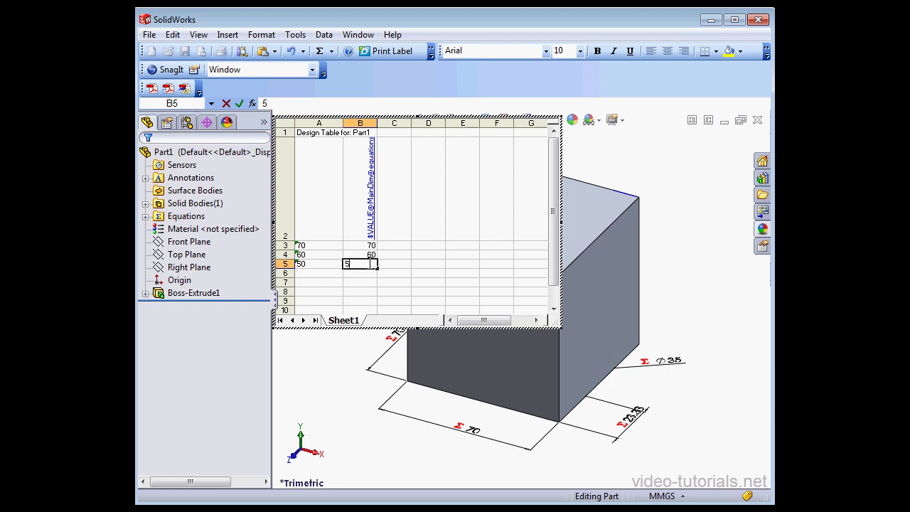
pyautogui.write('50')
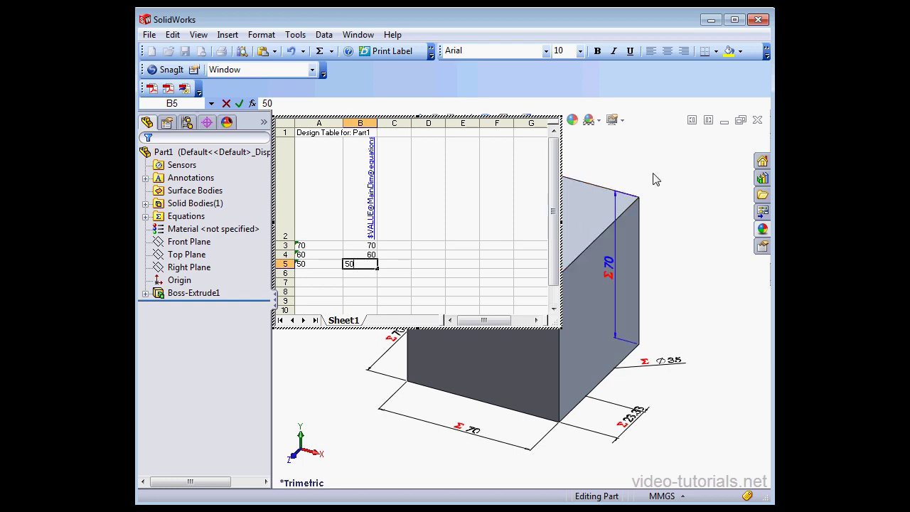
pyautogui.click(655, 182)
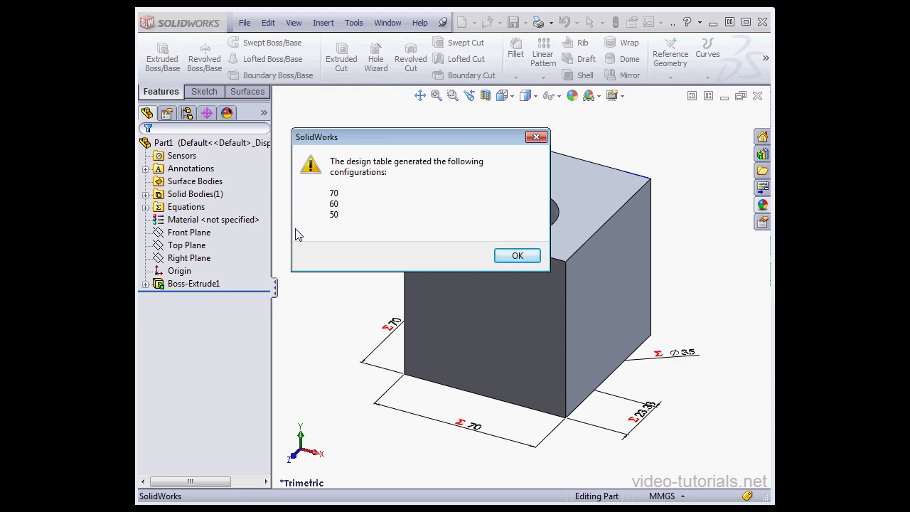
pyautogui.click(519, 258)
# Step: Activate configurations 70, 60 and 50 in turn to check how the block and its hole resize, leaving 50 active
pyautogui.click(186, 113)
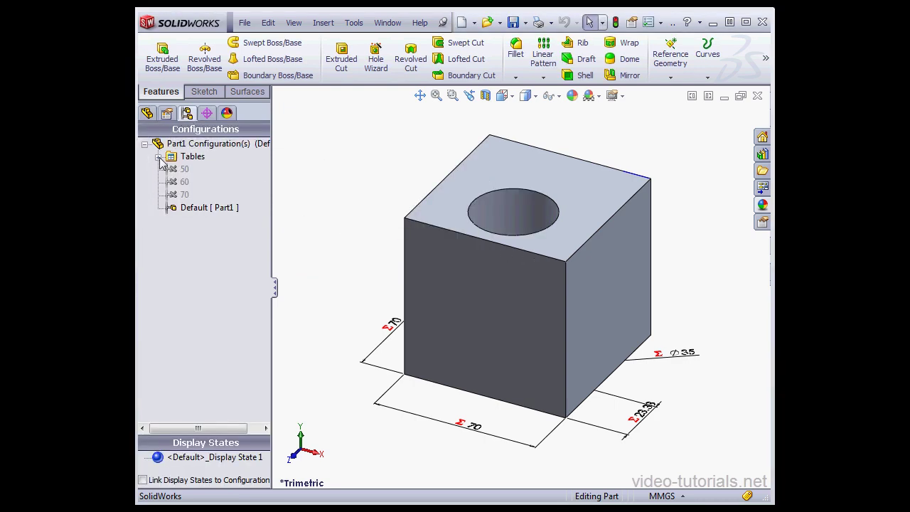
pyautogui.click(185, 195)
pyautogui.doubleClick(187, 195)
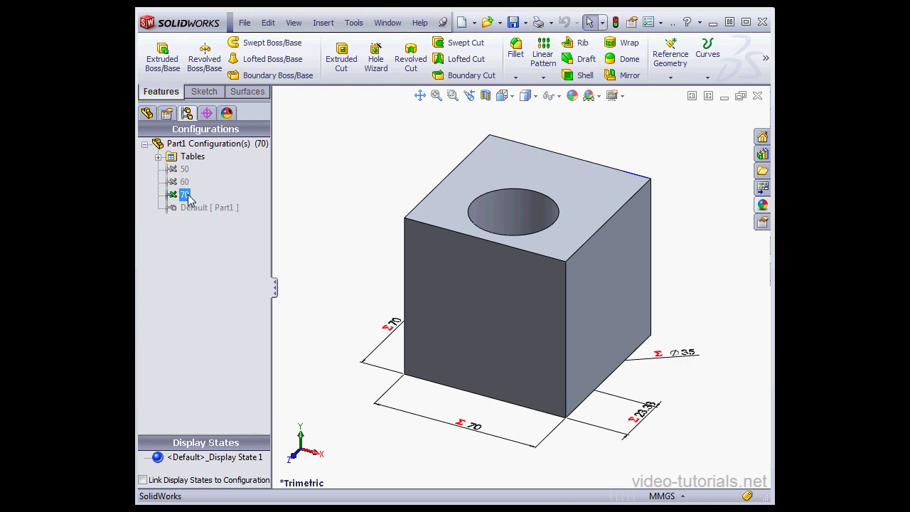
pyautogui.doubleClick(184, 182)
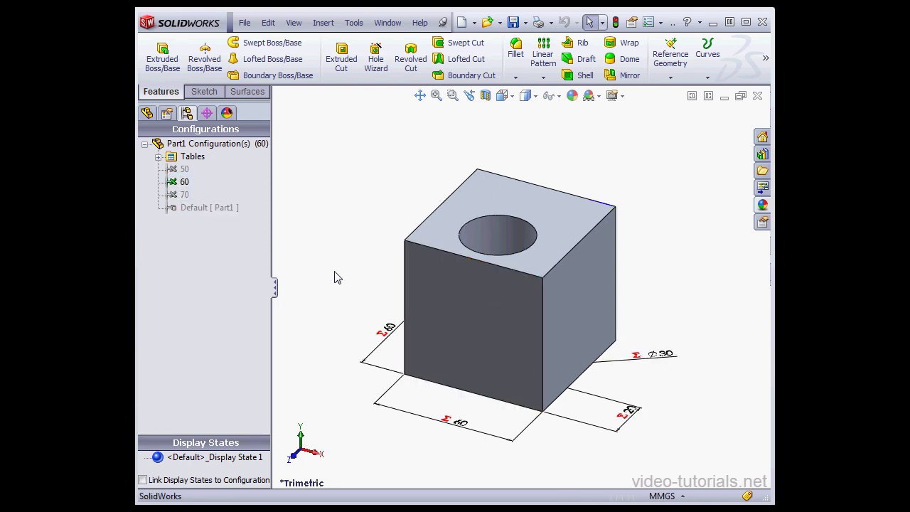
pyautogui.click(185, 171)
pyautogui.doubleClick(184, 171)
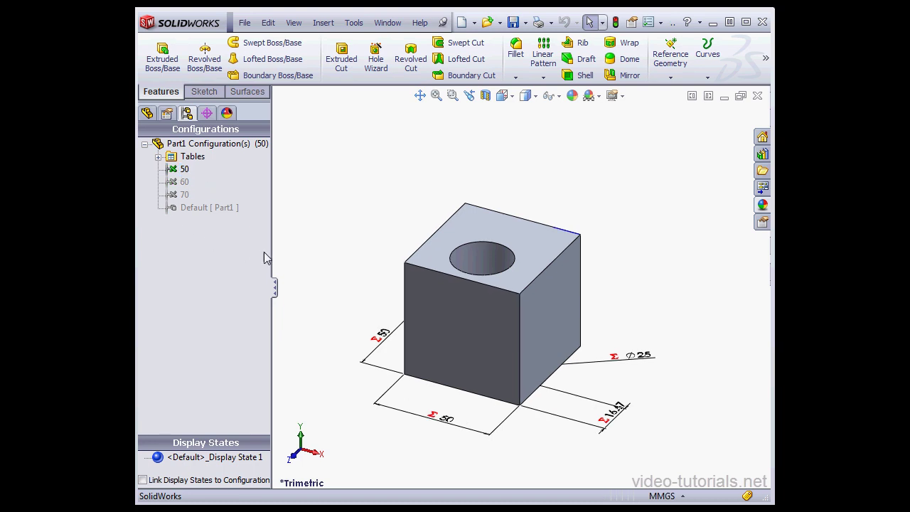
# Step: Change the equation of dimension D3@Sketch1 to "MainDim" / 2 and accept the edited equations
pyautogui.click(356, 23)
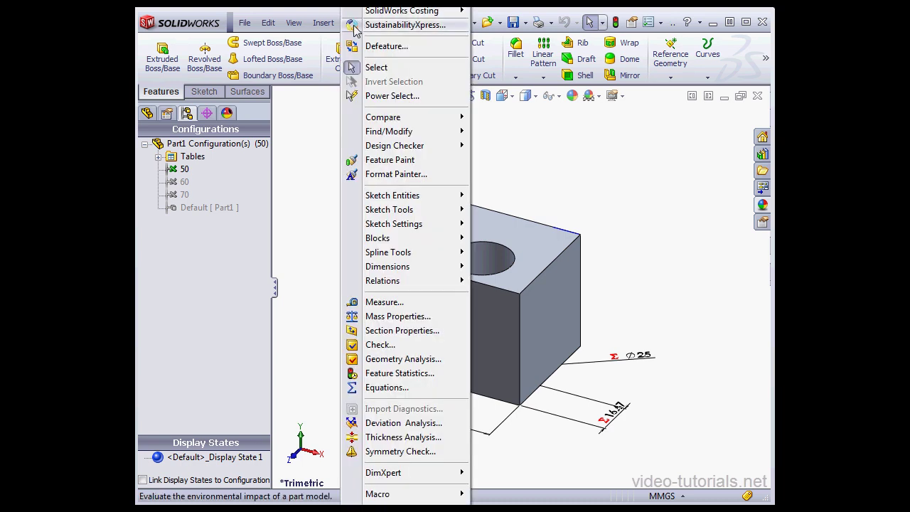
pyautogui.click(398, 389)
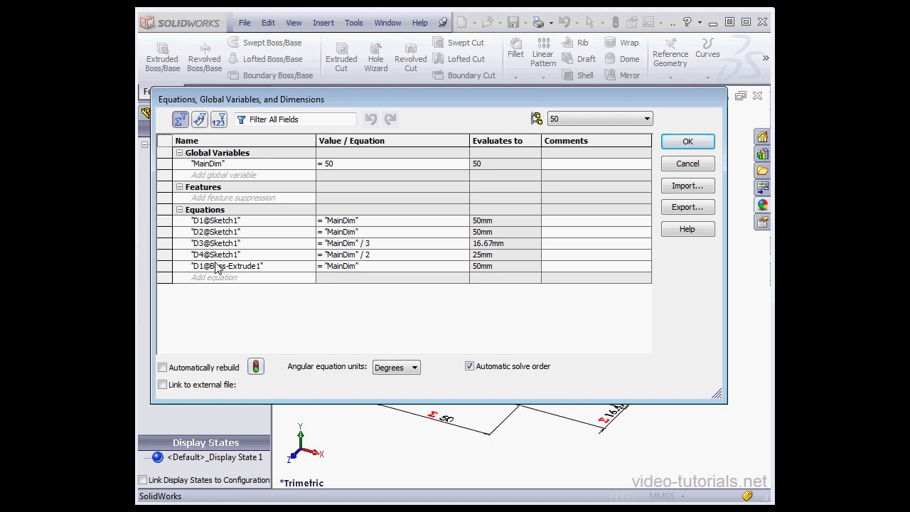
pyautogui.click(375, 243)
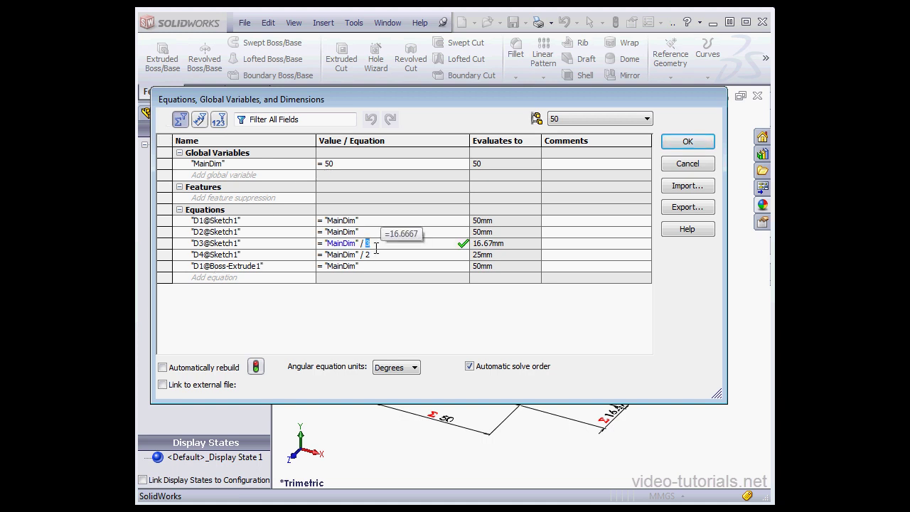
pyautogui.write('2')
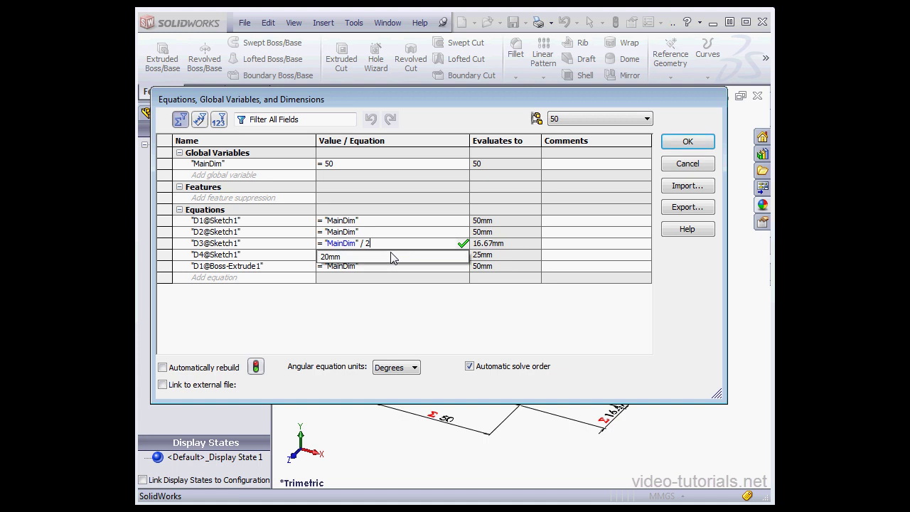
pyautogui.press('Return')
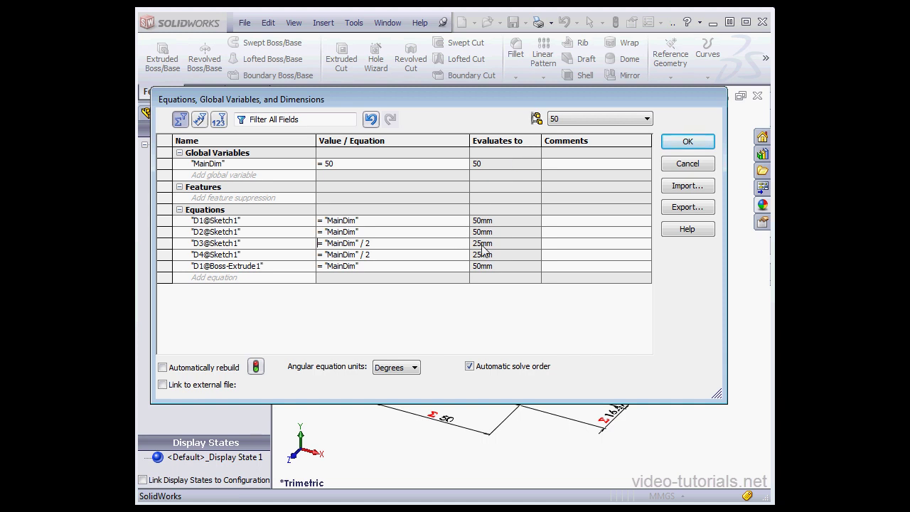
pyautogui.click(693, 141)
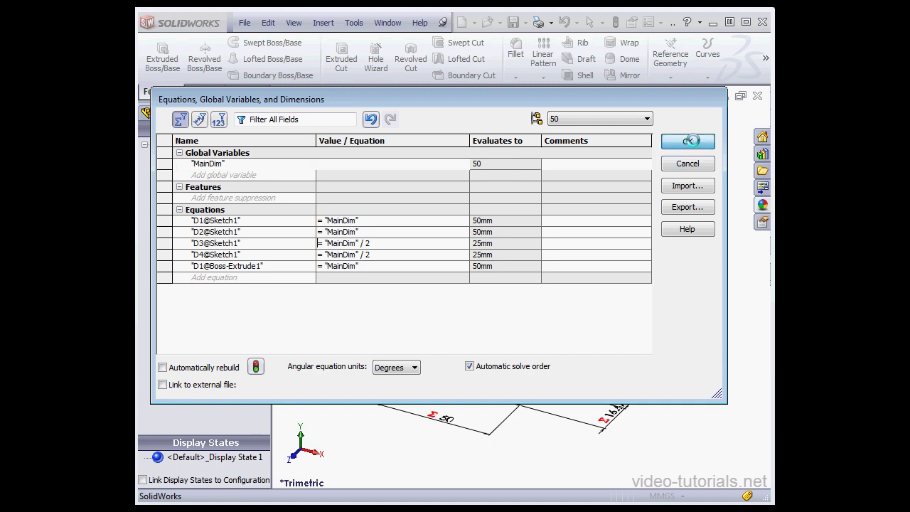